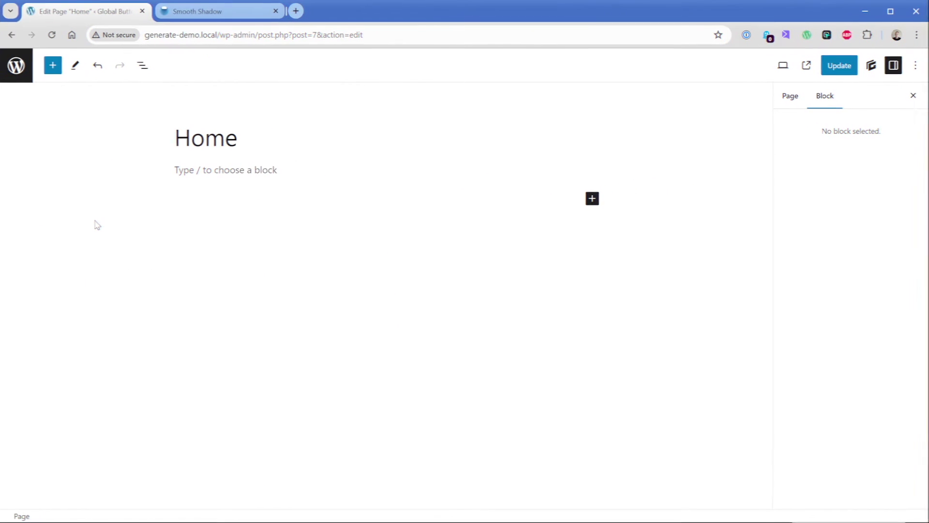
Turn the empty paragraph into a Button block using the /butt slash inserter.
{"action": "left_click", "coordinate": [153, 179]}
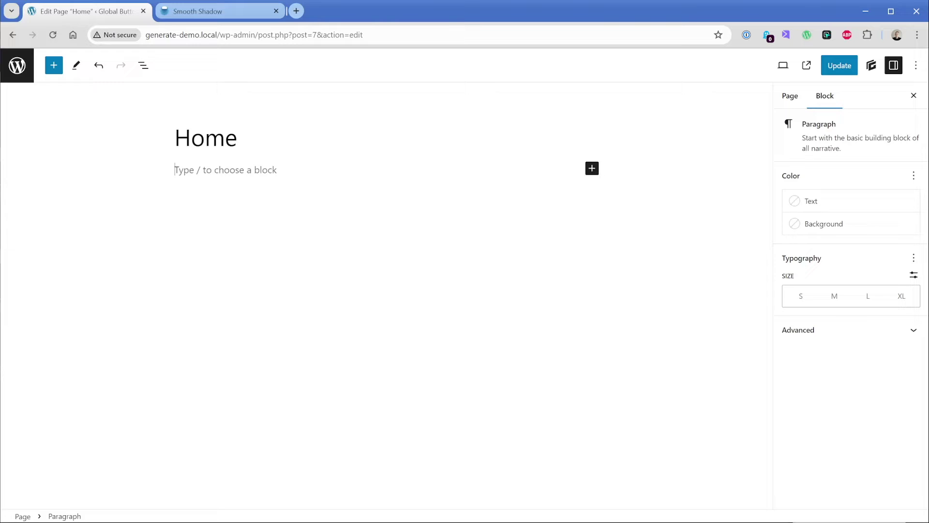
{"action": "type", "text": "/butt"}
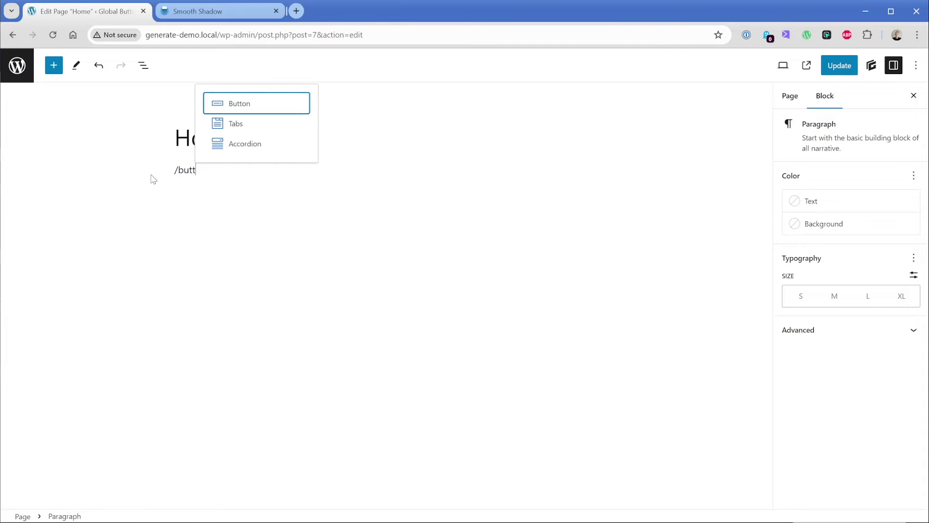
{"action": "left_click", "coordinate": [220, 107]}
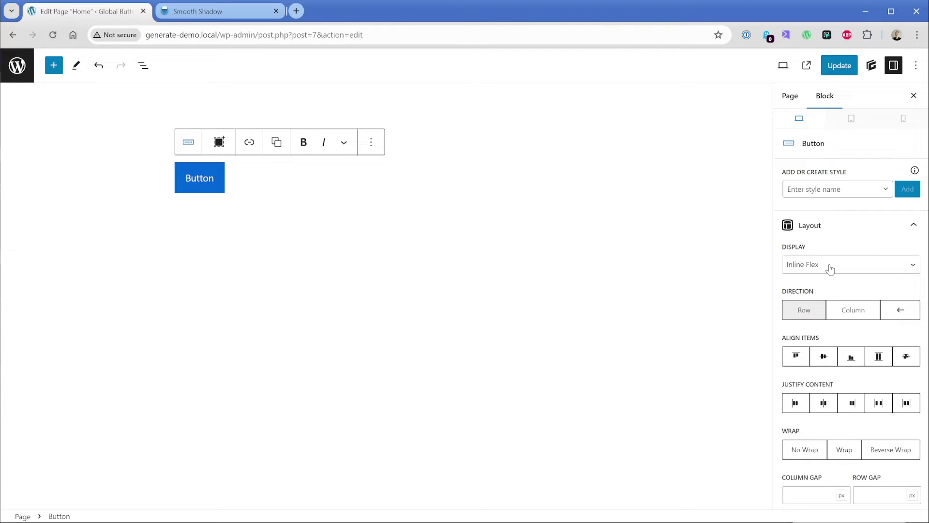
Create a new global style named btn-primary from the Block sidebar.
{"action": "left_click", "coordinate": [832, 194]}
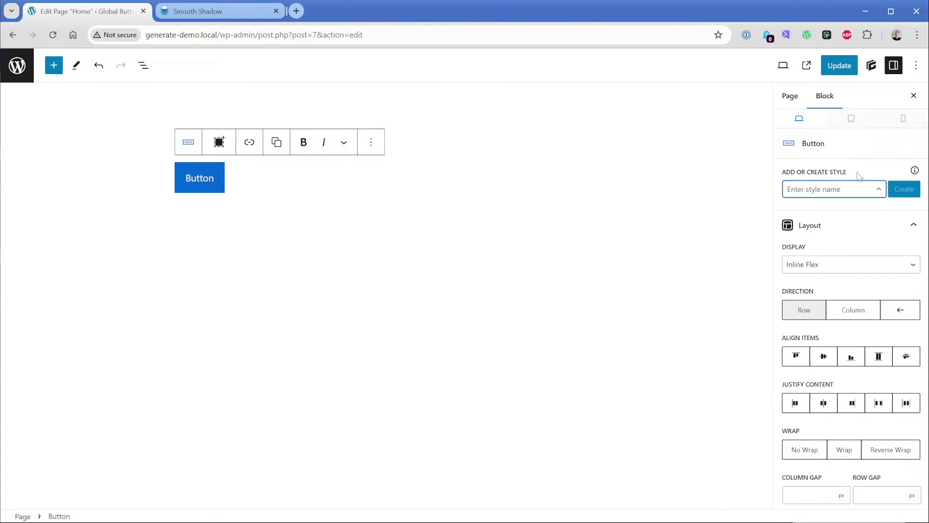
{"action": "type", "text": "btn-primary"}
{"action": "left_click", "coordinate": [904, 189]}
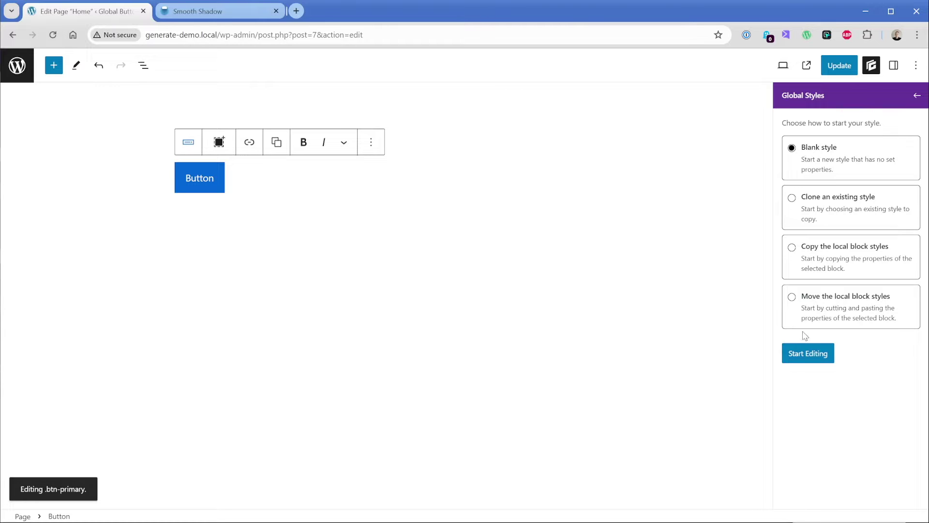
Starting from blank, give .btn-primary a global-color-9 background colour.
{"action": "left_click", "coordinate": [806, 361]}
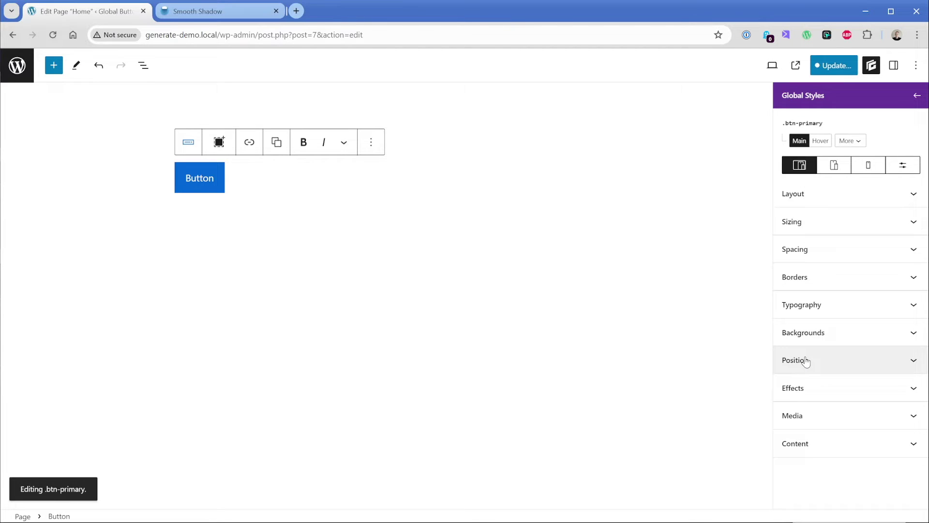
{"action": "left_click", "coordinate": [801, 333]}
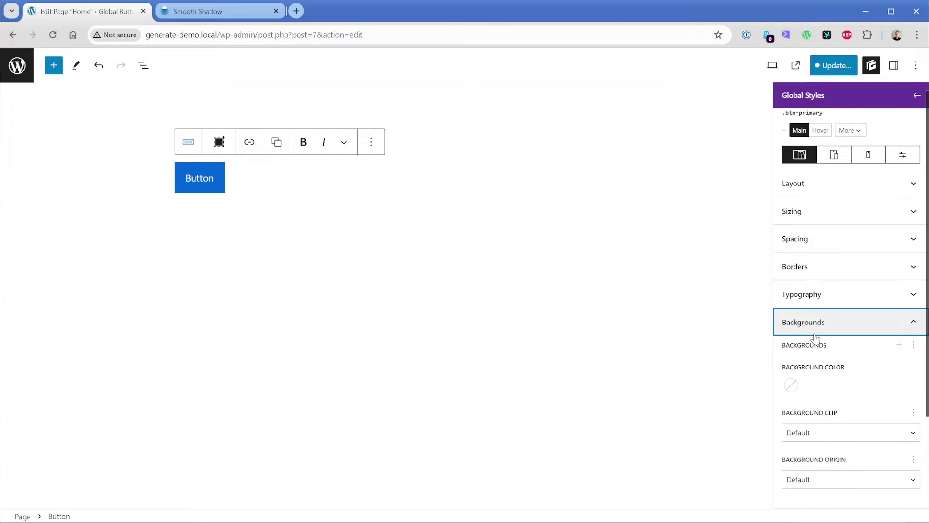
{"action": "left_click", "coordinate": [791, 385]}
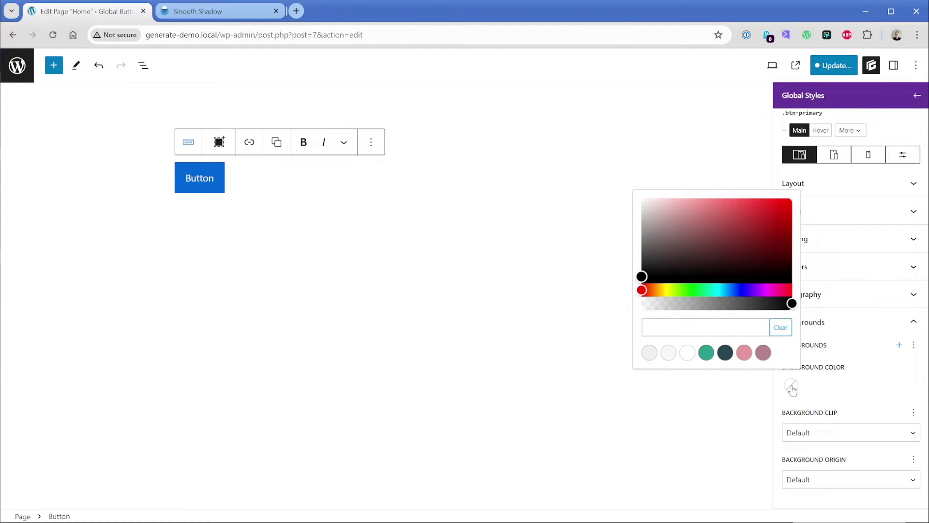
{"action": "left_click", "coordinate": [765, 355]}
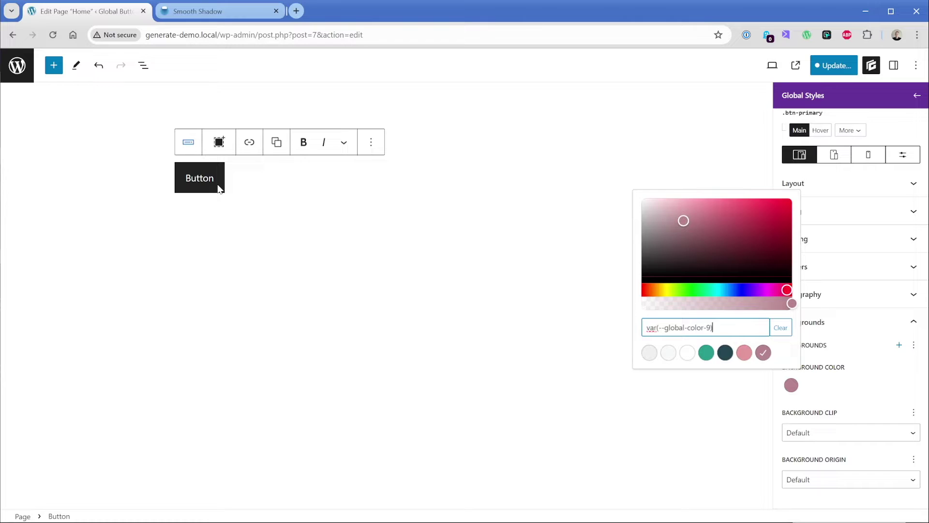
{"action": "left_click", "coordinate": [826, 394]}
Clear the Button block's own local styles, leaving only .btn-primary applied.
{"action": "left_click", "coordinate": [917, 96]}
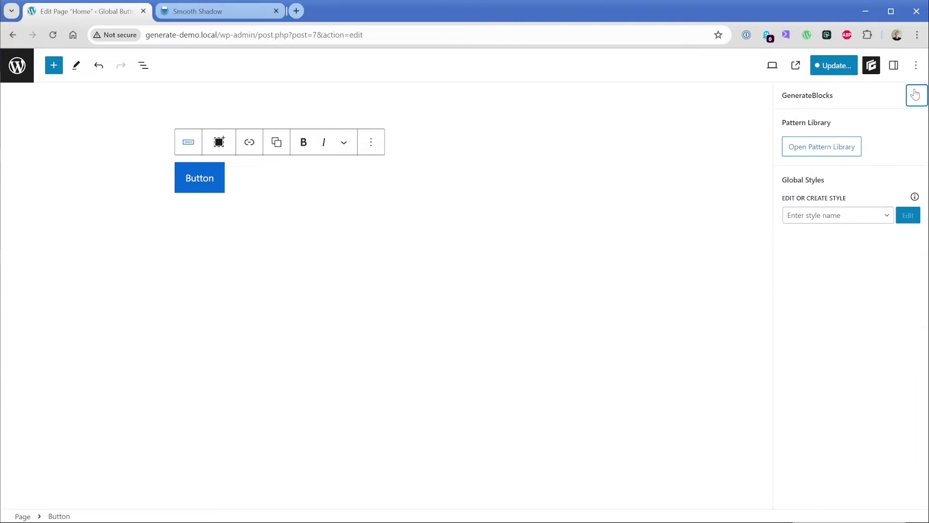
{"action": "left_click", "coordinate": [917, 95]}
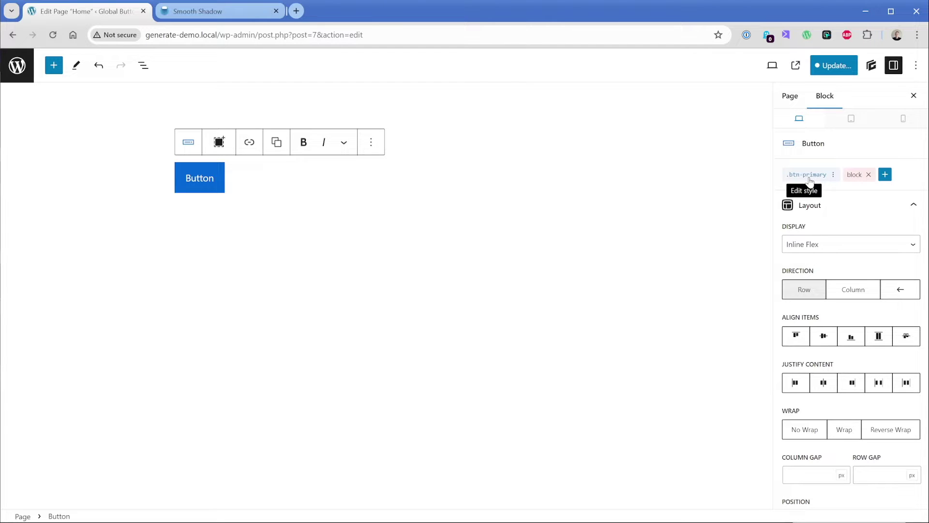
{"action": "left_click", "coordinate": [869, 175]}
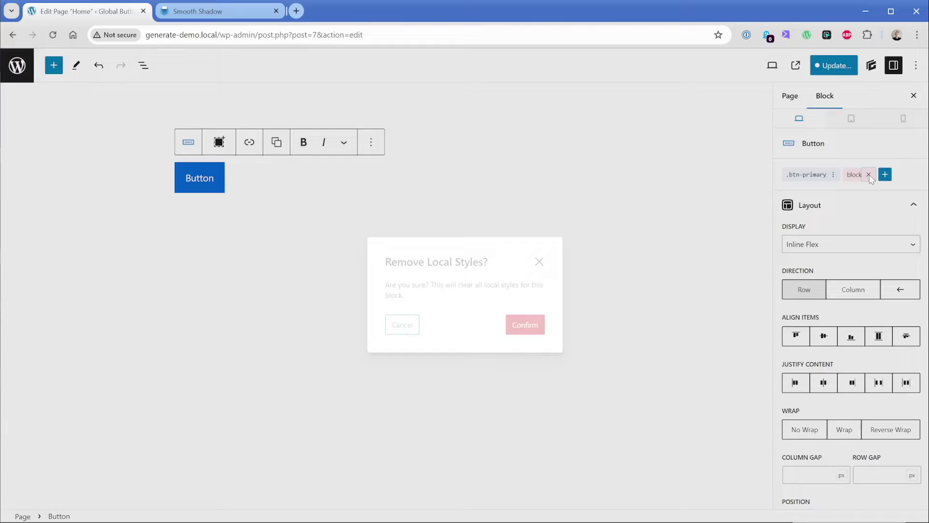
{"action": "left_click", "coordinate": [531, 315]}
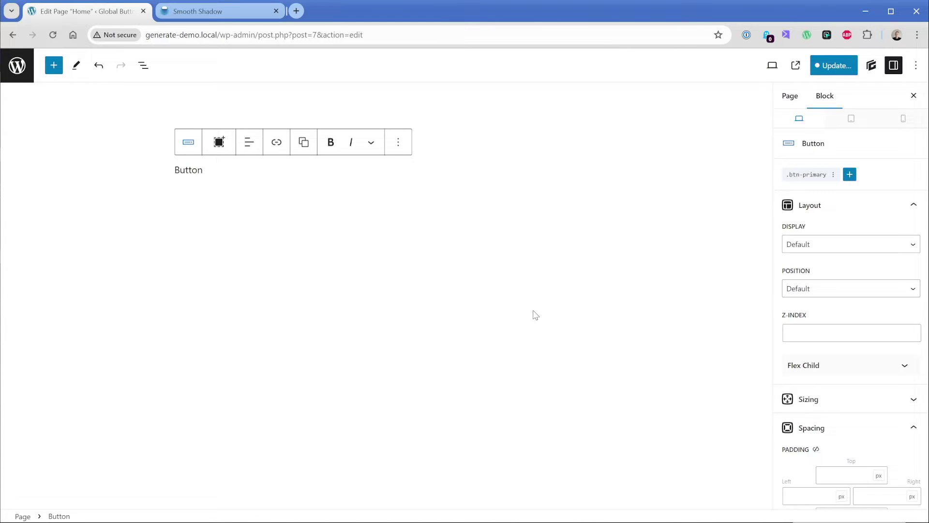
Set the .btn-primary display to Inline Flex.
{"action": "left_click", "coordinate": [800, 175]}
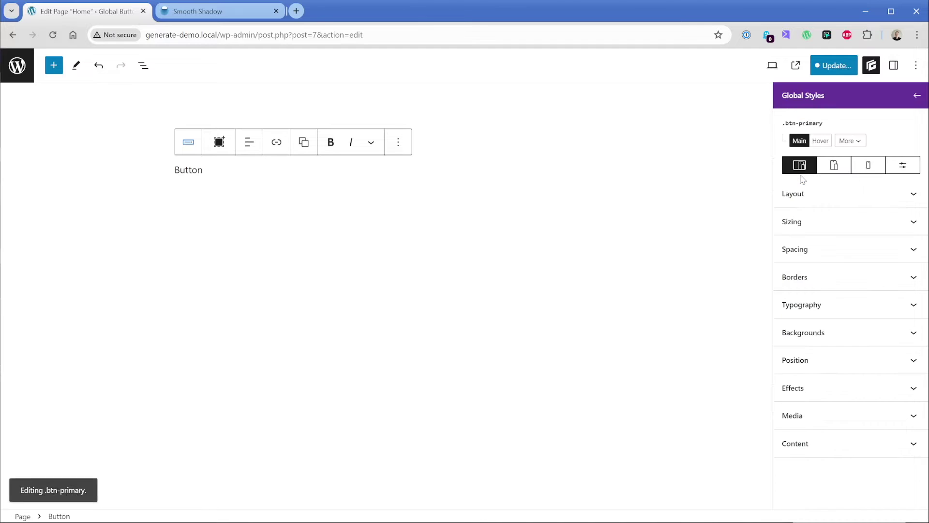
{"action": "left_click", "coordinate": [829, 195]}
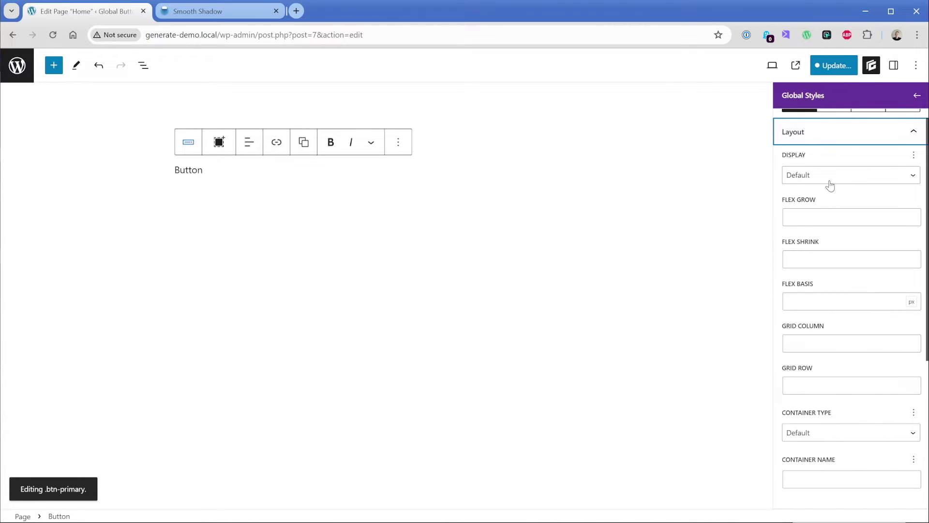
{"action": "left_click", "coordinate": [829, 182]}
{"action": "left_click", "coordinate": [818, 231]}
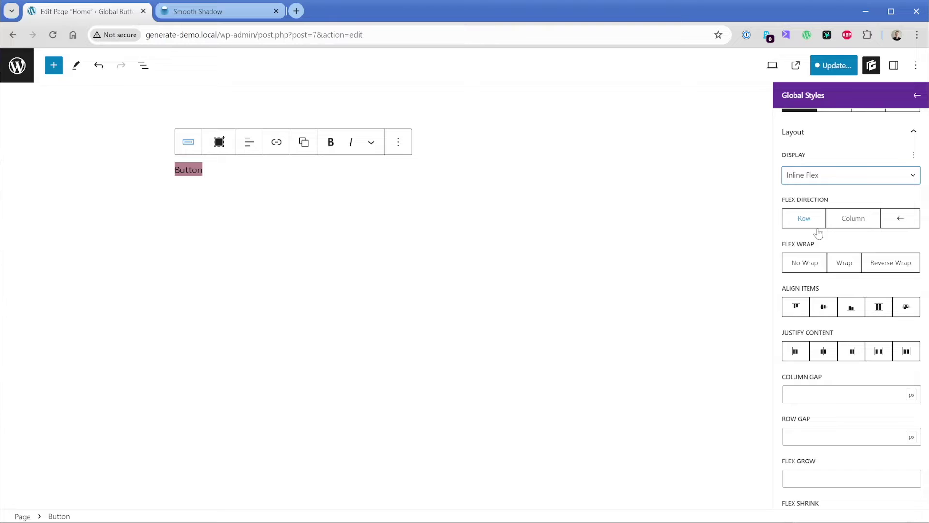
{"action": "left_click", "coordinate": [805, 131]}
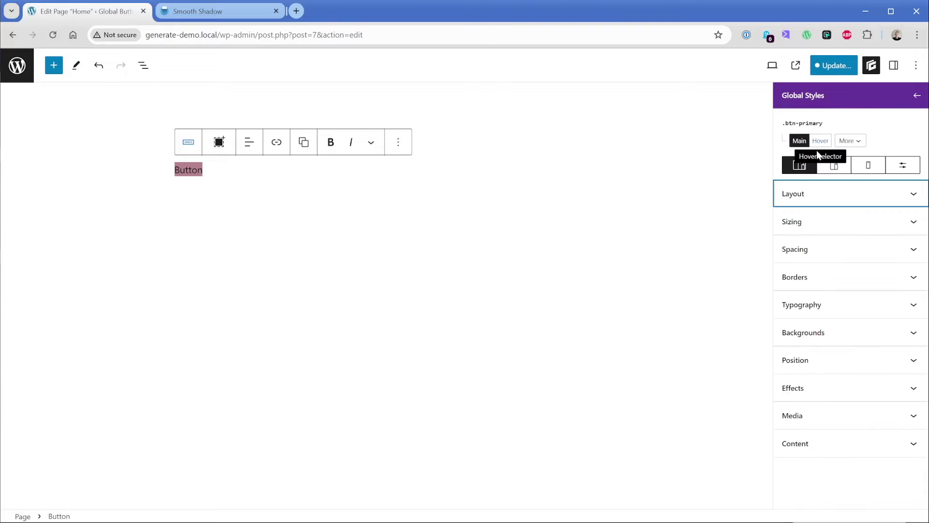
Set .btn-primary padding to 1rem top/bottom and 2rem left/right.
{"action": "left_click", "coordinate": [807, 252]}
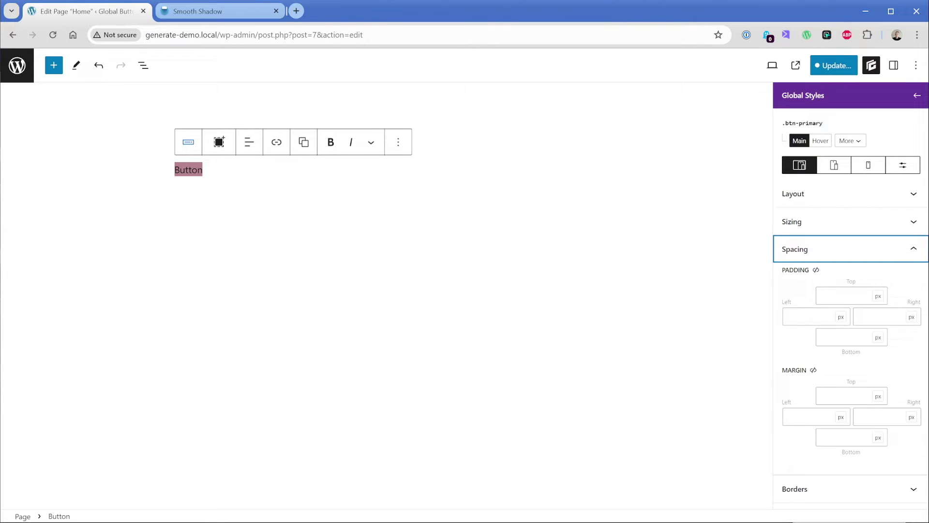
{"action": "left_click", "coordinate": [845, 296]}
{"action": "type", "text": "1rem"}
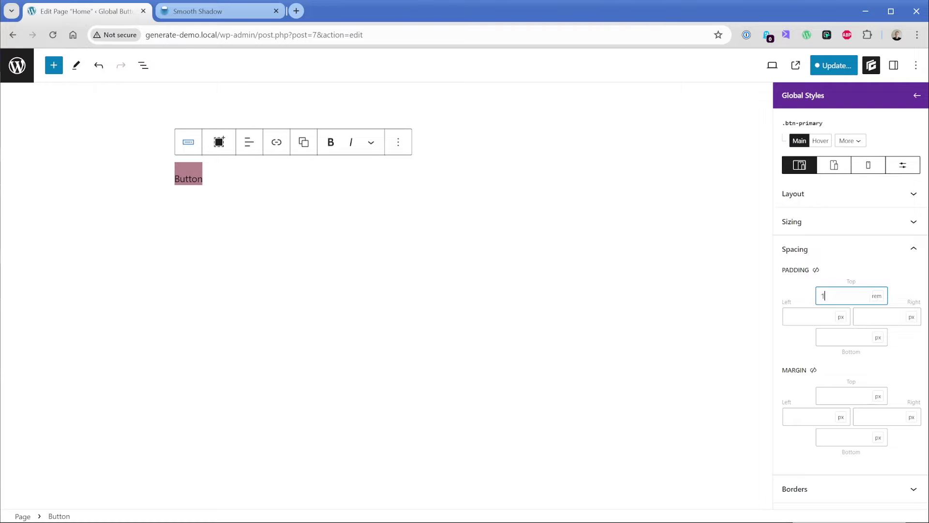
{"action": "key", "text": "Tab"}
{"action": "key", "text": "Tab"}
{"action": "type", "text": "2rem"}
{"action": "key", "text": "Tab"}
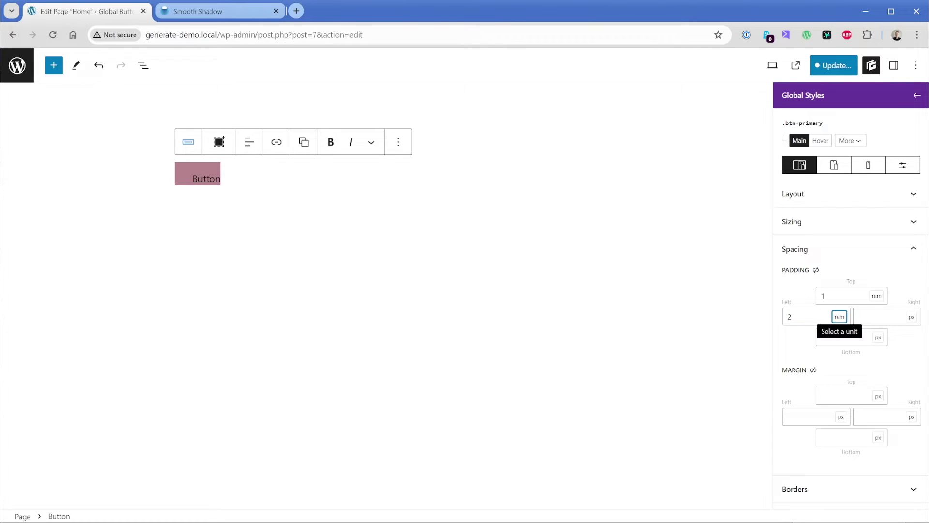
{"action": "key", "text": "Tab"}
{"action": "type", "text": "2rem"}
{"action": "key", "text": "Tab"}
{"action": "key", "text": "Tab"}
{"action": "type", "text": "1rem"}
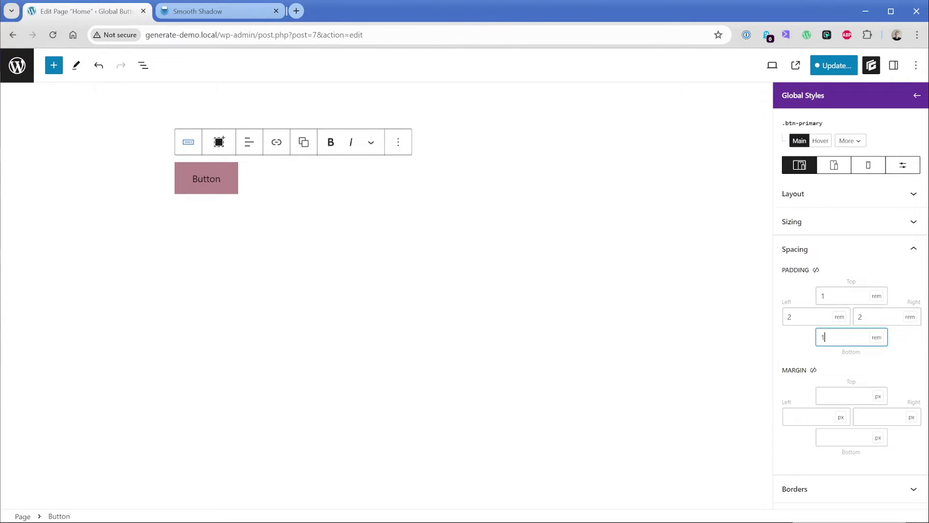
Give .btn-primary a 1px global-color-9 border on all sides.
{"action": "left_click", "coordinate": [825, 251]}
{"action": "left_click", "coordinate": [827, 276]}
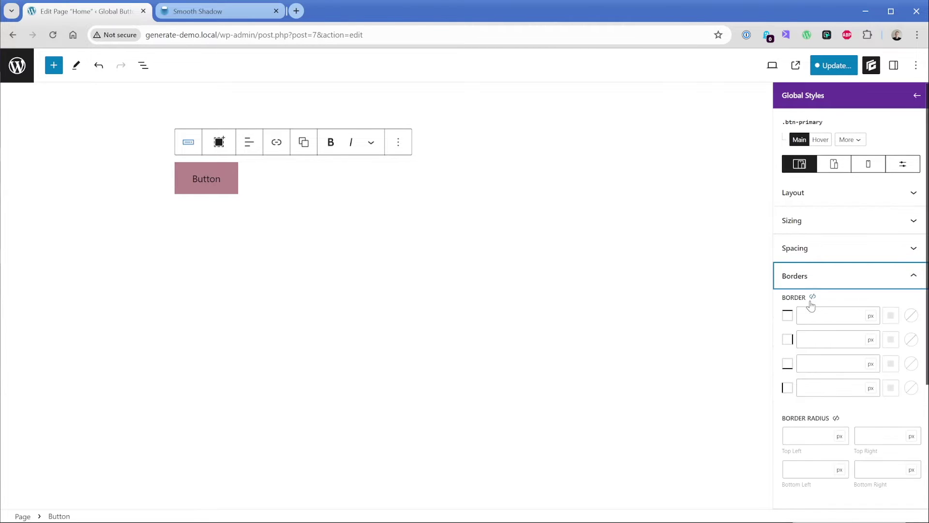
{"action": "left_click", "coordinate": [812, 297]}
{"action": "key", "text": "Tab"}
{"action": "type", "text": "1"}
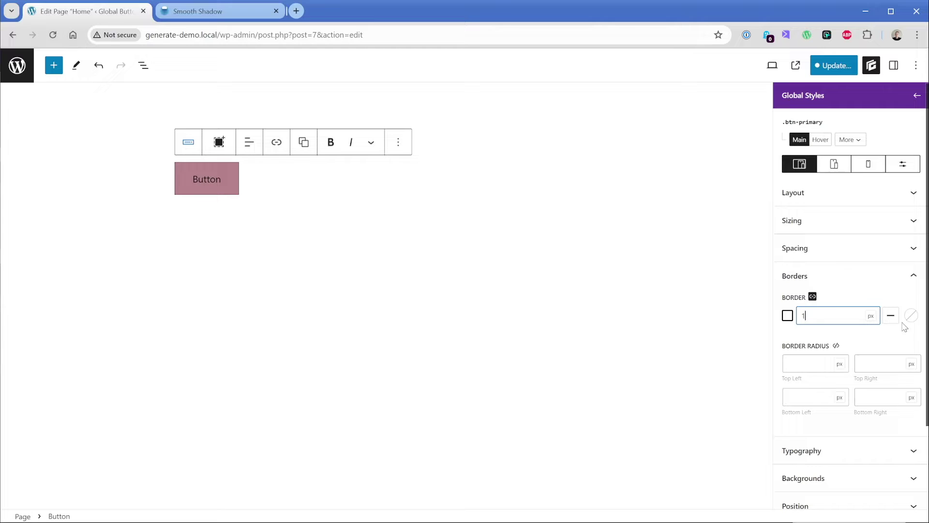
{"action": "left_click", "coordinate": [912, 316]}
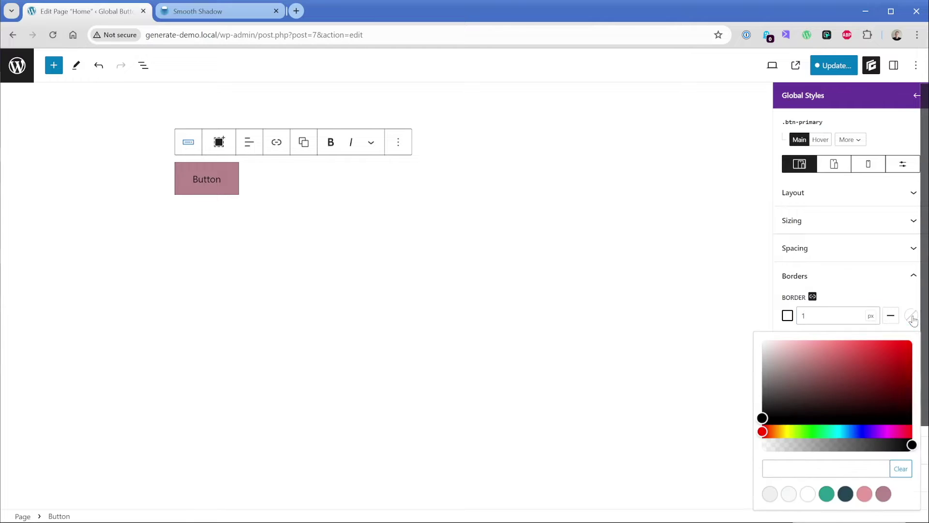
{"action": "left_click", "coordinate": [884, 494]}
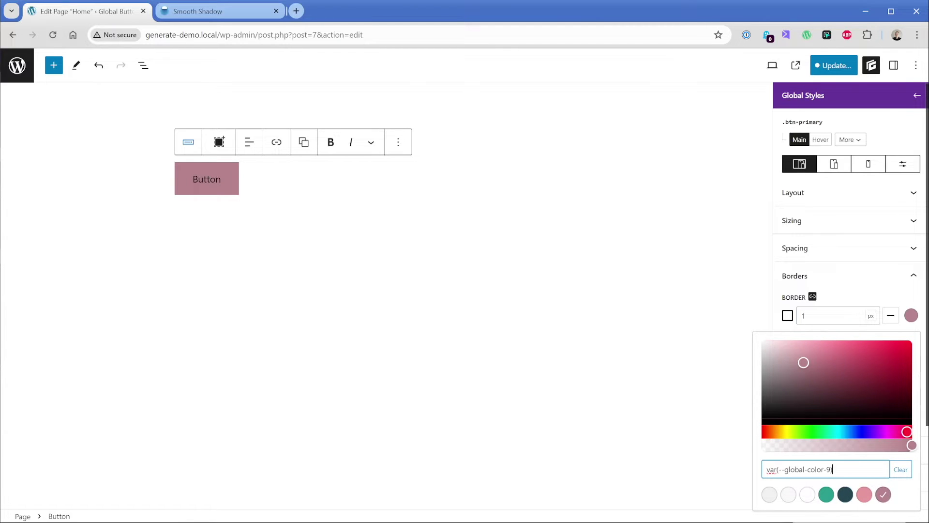
{"action": "left_click", "coordinate": [852, 303]}
Round all corners to a 100 radius and relabel the button 'Learn More'.
{"action": "left_click", "coordinate": [835, 345]}
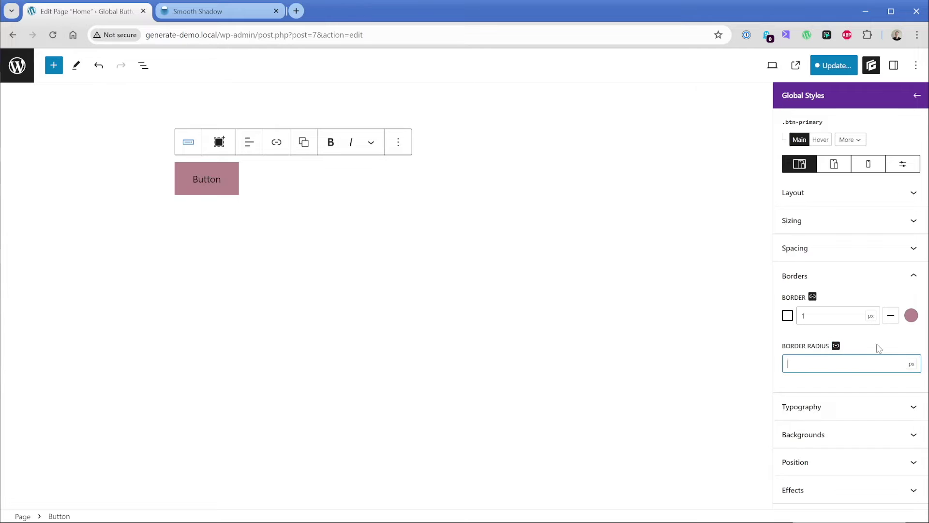
{"action": "type", "text": "100"}
{"action": "double_click", "coordinate": [213, 179]}
{"action": "type", "text": "Learn More"}
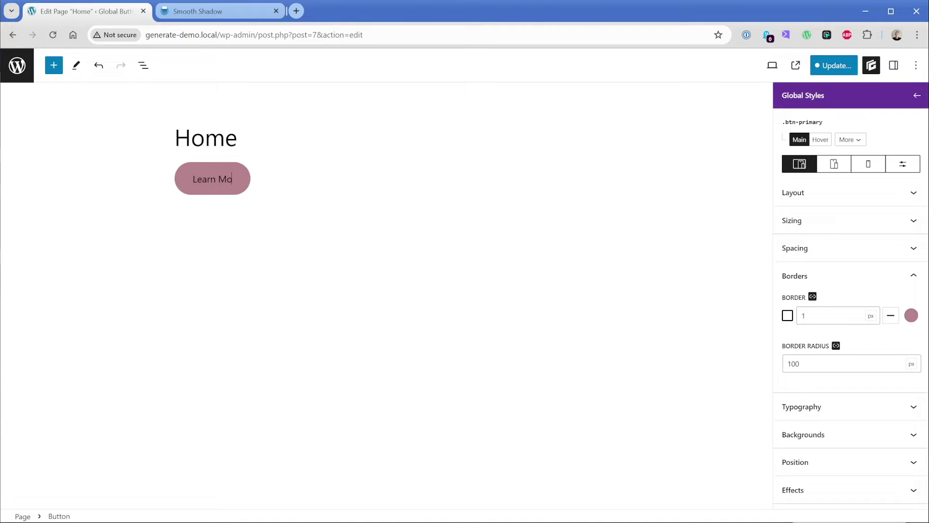
Make the .btn-primary text white with a 1.125rem font size.
{"action": "left_click", "coordinate": [837, 283]}
{"action": "left_click", "coordinate": [813, 304]}
{"action": "scroll", "coordinate": [826, 208], "scroll_direction": "down", "scroll_amount": 4}
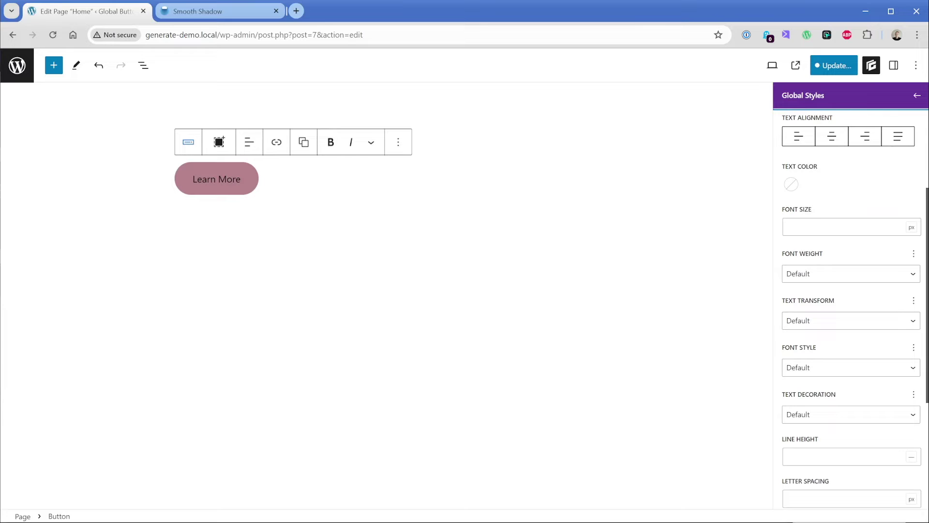
{"action": "left_click", "coordinate": [790, 187]}
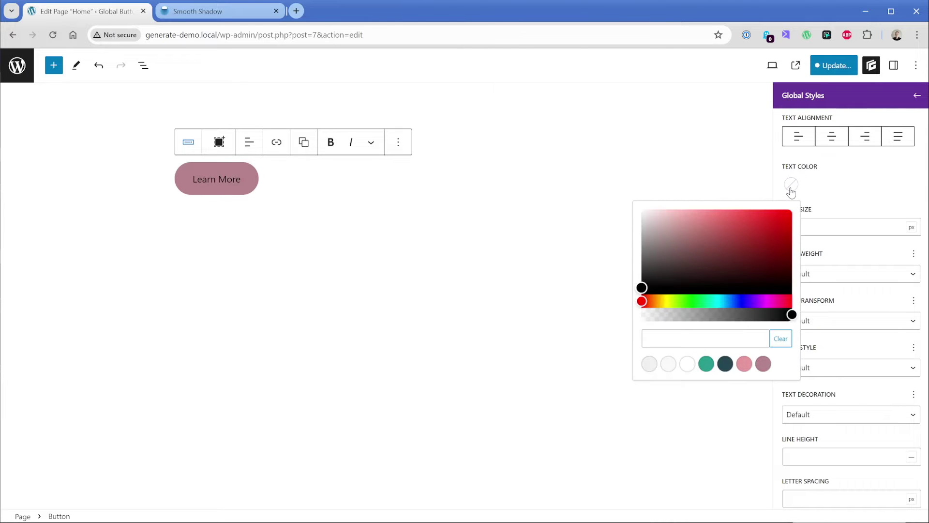
{"action": "left_click", "coordinate": [687, 363]}
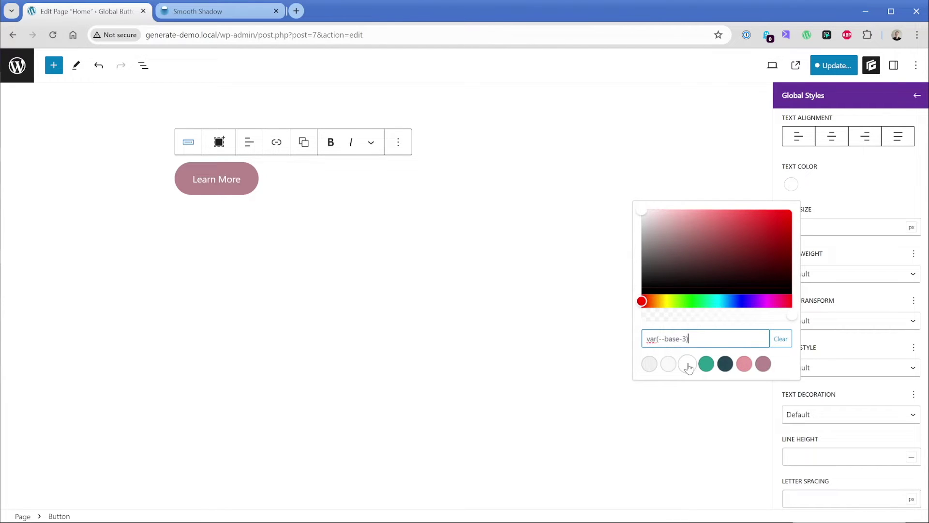
{"action": "key", "text": "Escape"}
{"action": "left_click", "coordinate": [846, 227]}
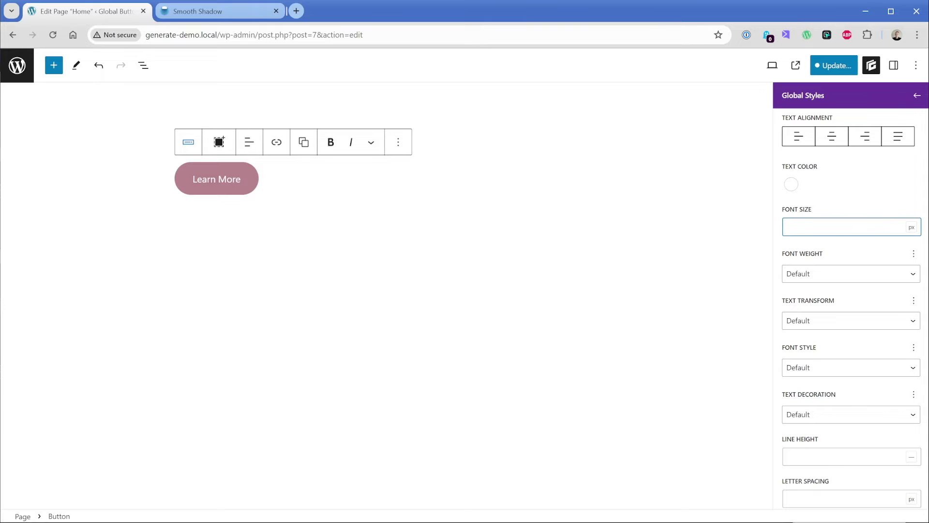
{"action": "type", "text": "1.125"}
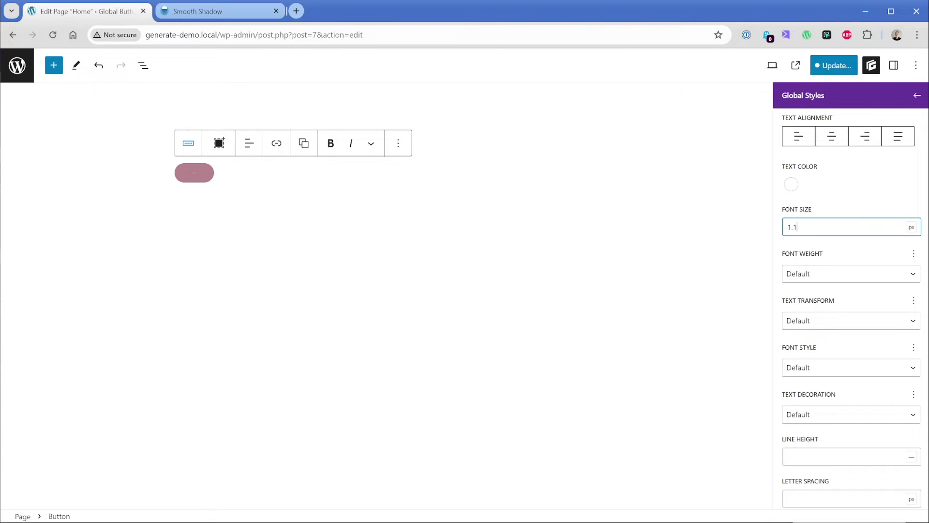
Set the font weight to 500 and text transform to uppercase.
{"action": "left_click", "coordinate": [830, 272]}
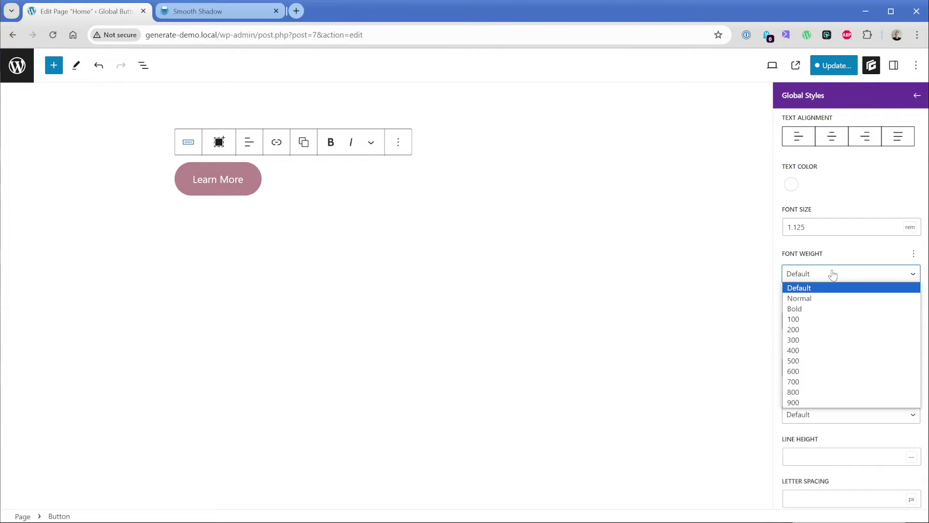
{"action": "left_click", "coordinate": [819, 363]}
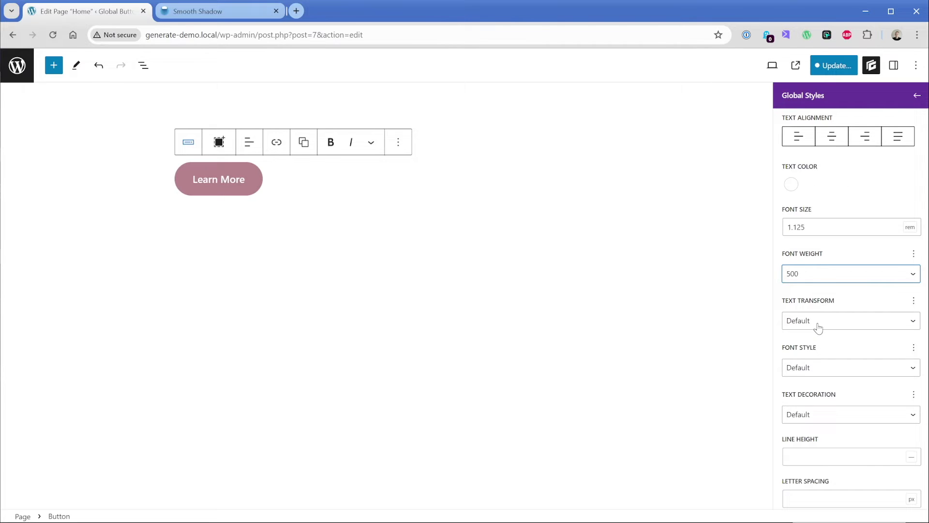
{"action": "left_click", "coordinate": [818, 325]}
{"action": "left_click", "coordinate": [823, 360]}
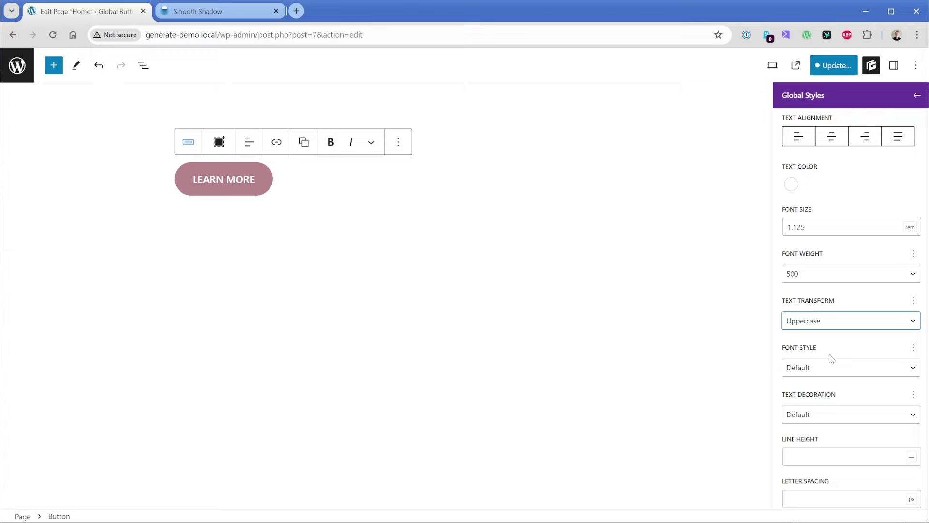
{"action": "left_click", "coordinate": [824, 357]}
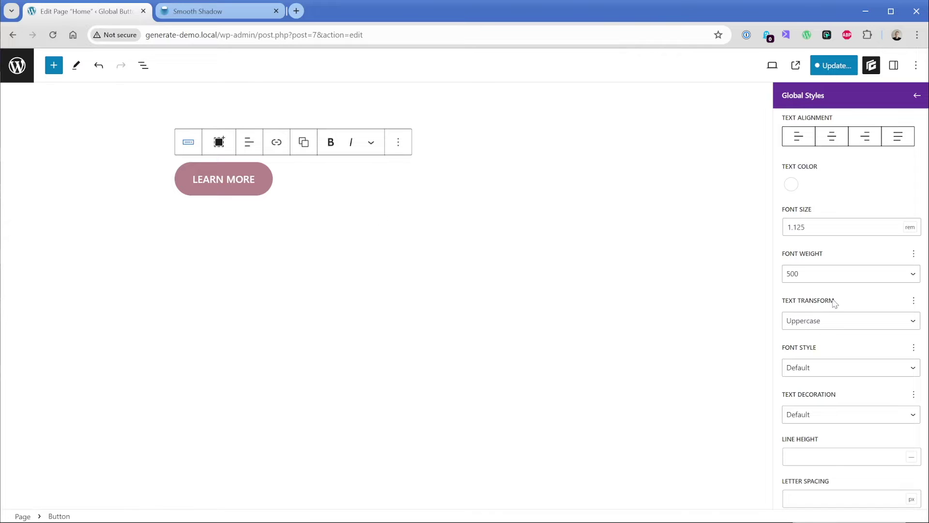
{"action": "scroll", "coordinate": [852, 201], "scroll_direction": "up", "scroll_amount": 4}
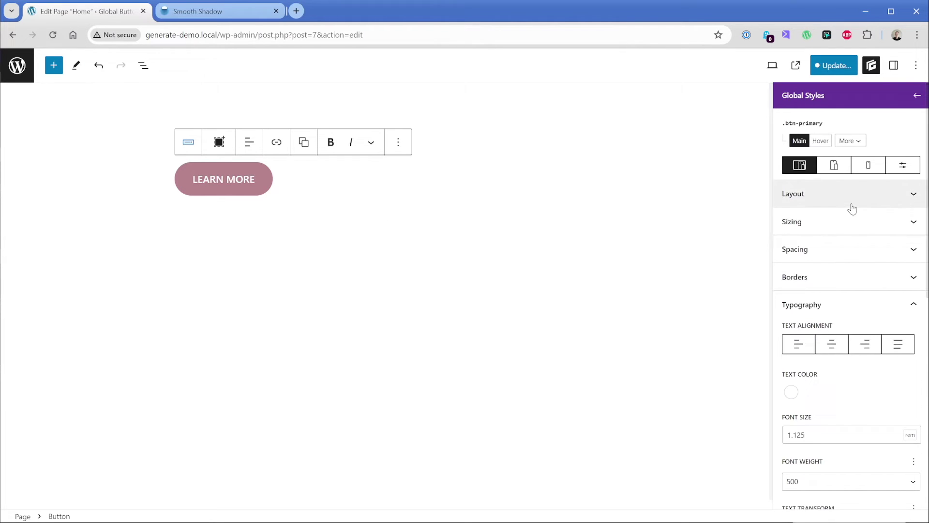
Switch to styling the .btn-primary:hover state.
{"action": "left_click", "coordinate": [821, 141]}
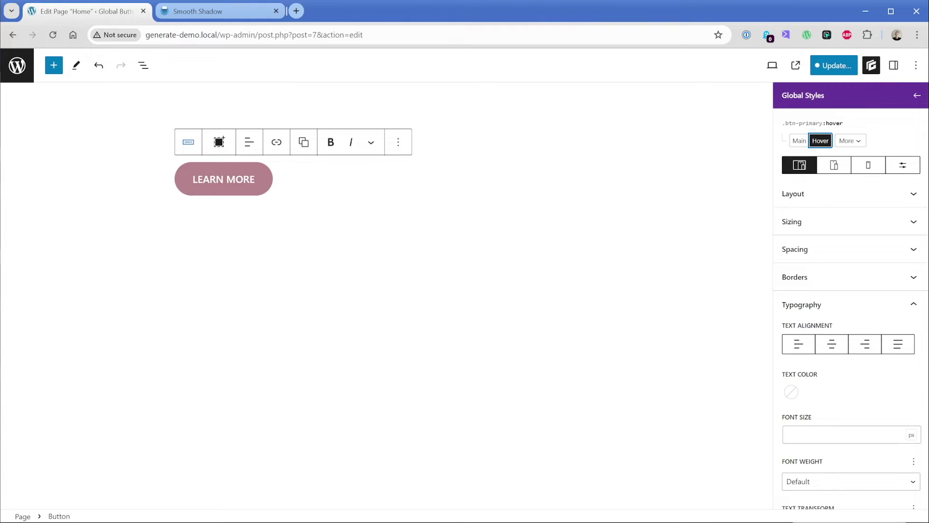
{"action": "left_click_drag", "start_coordinate": [782, 123], "coordinate": [854, 129]}
{"action": "left_click", "coordinate": [856, 128]}
Give the hover state a pink global-color-10 background.
{"action": "left_click", "coordinate": [817, 303]}
{"action": "left_click", "coordinate": [810, 332]}
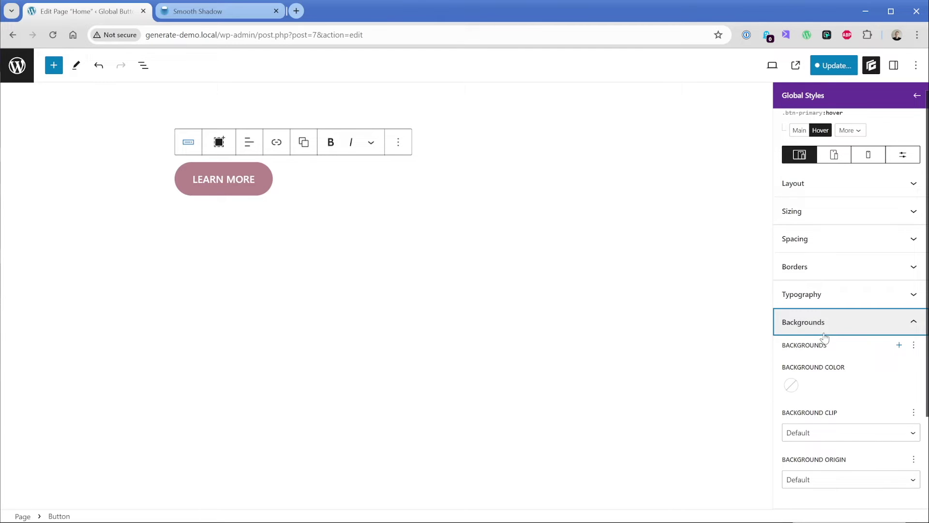
{"action": "left_click", "coordinate": [791, 385]}
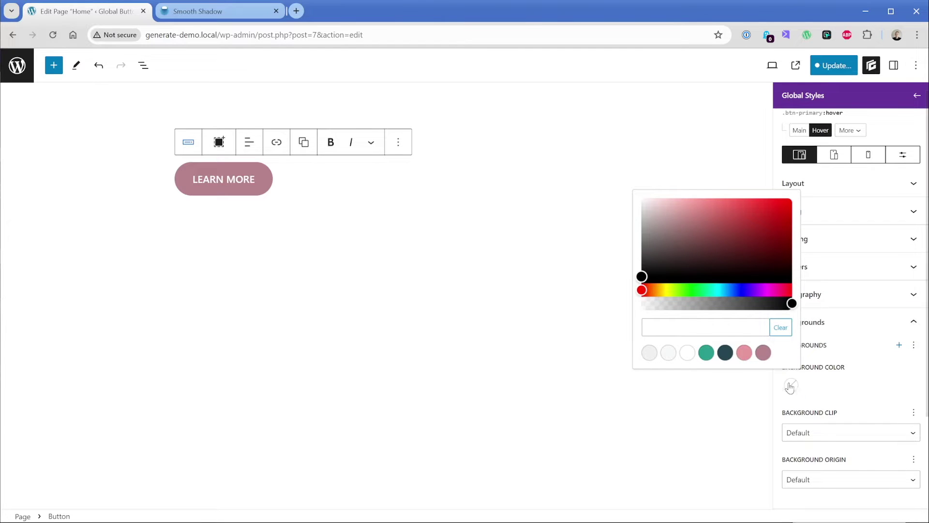
{"action": "left_click", "coordinate": [746, 353]}
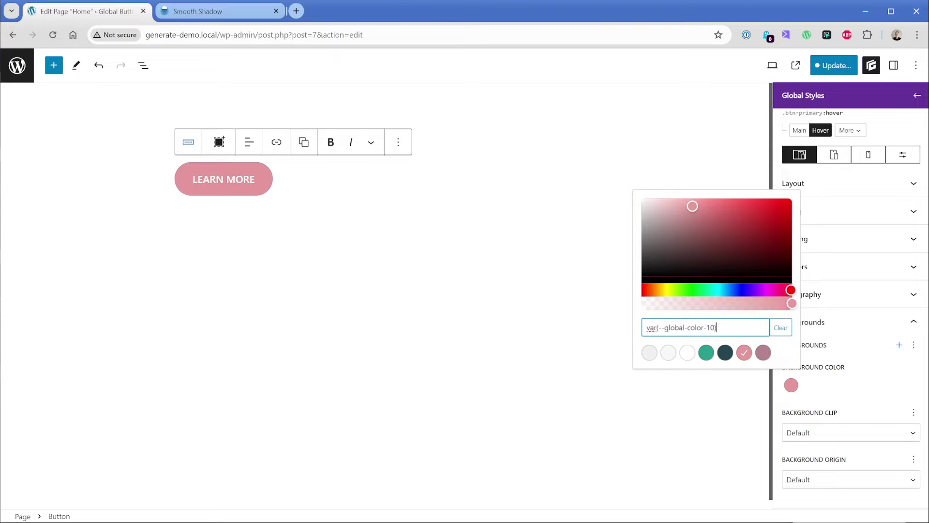
{"action": "left_click", "coordinate": [850, 388]}
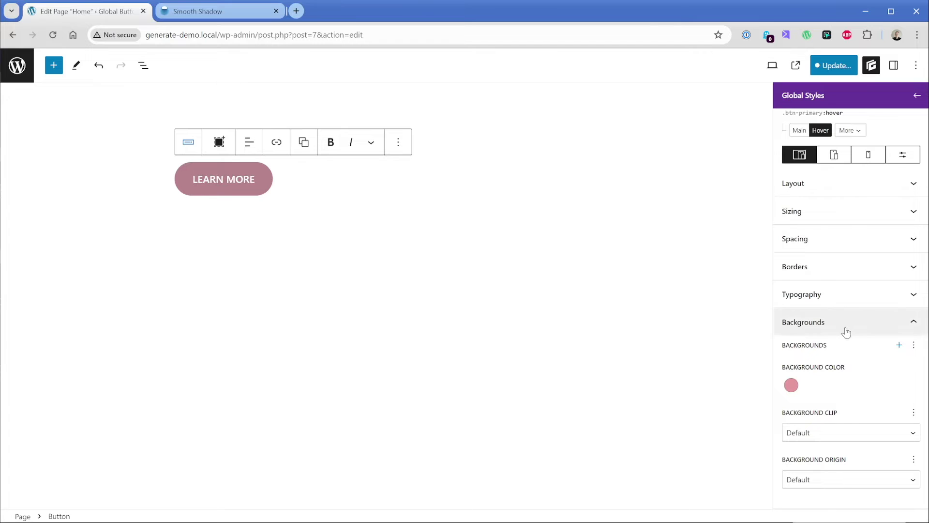
Add and then delete a trial box shadow on the hover state, then go to Smooth Shadow.
{"action": "left_click", "coordinate": [844, 323]}
{"action": "left_click", "coordinate": [844, 386]}
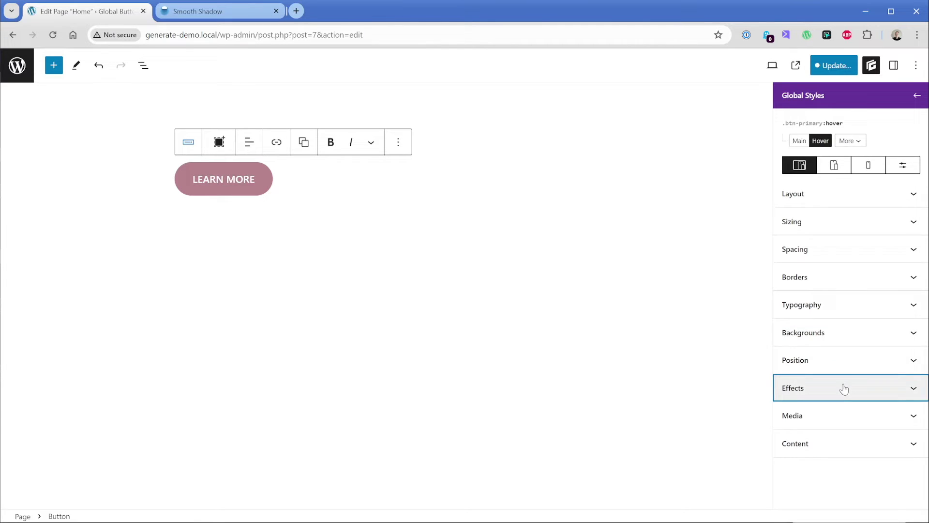
{"action": "left_click", "coordinate": [899, 206]}
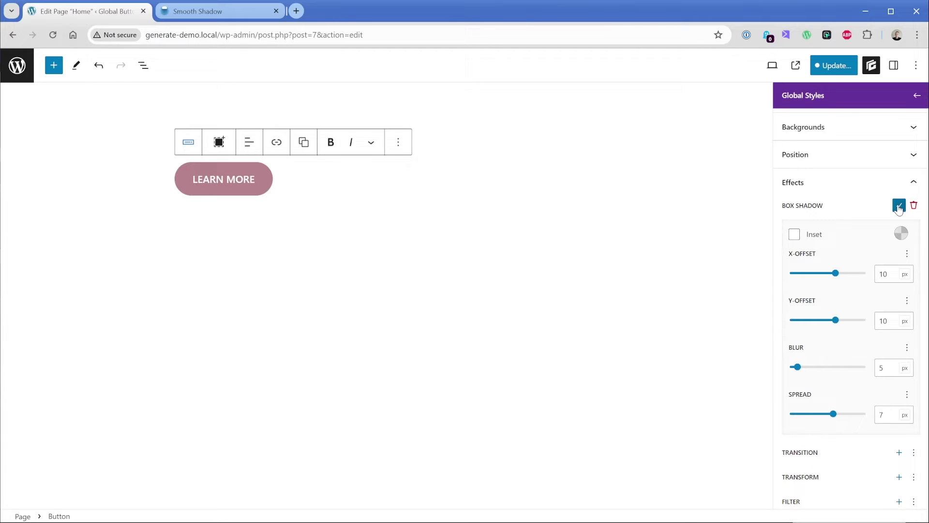
{"action": "left_click", "coordinate": [899, 207]}
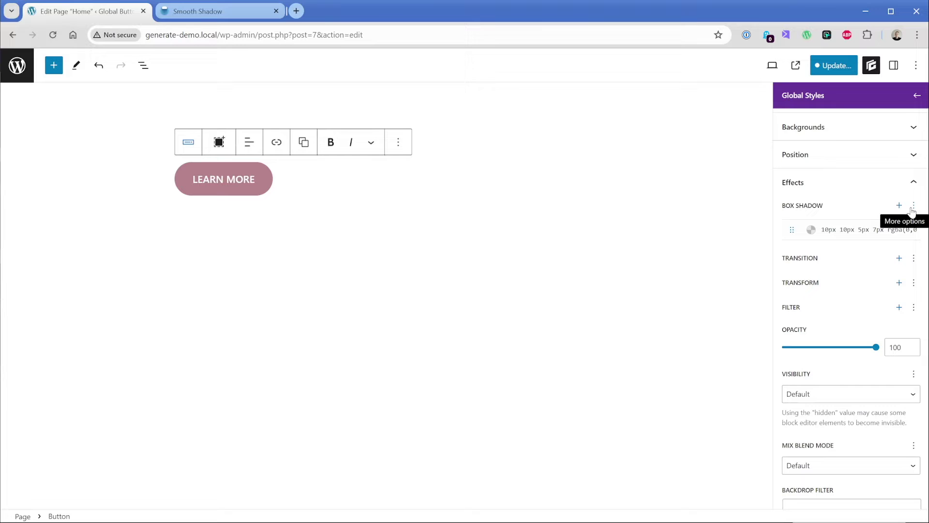
{"action": "left_click", "coordinate": [912, 231]}
{"action": "left_click", "coordinate": [916, 205]}
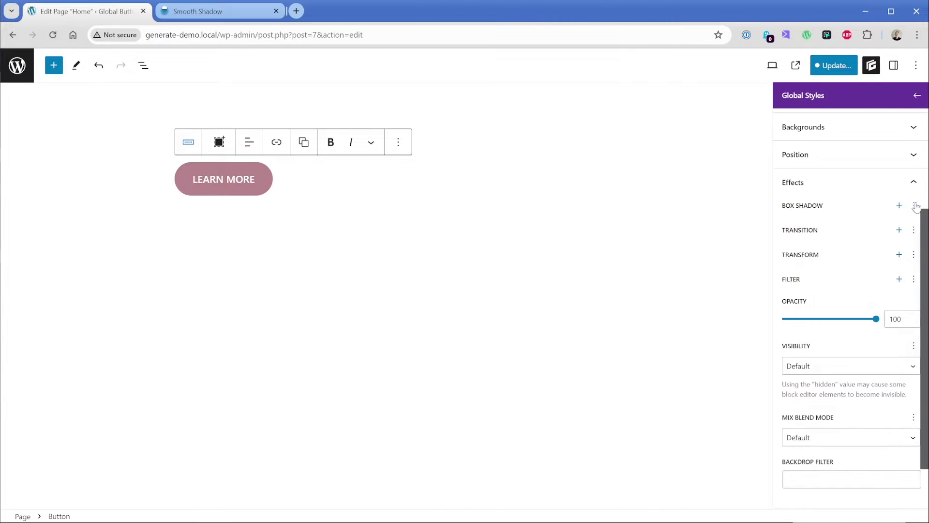
{"action": "left_click", "coordinate": [203, 12]}
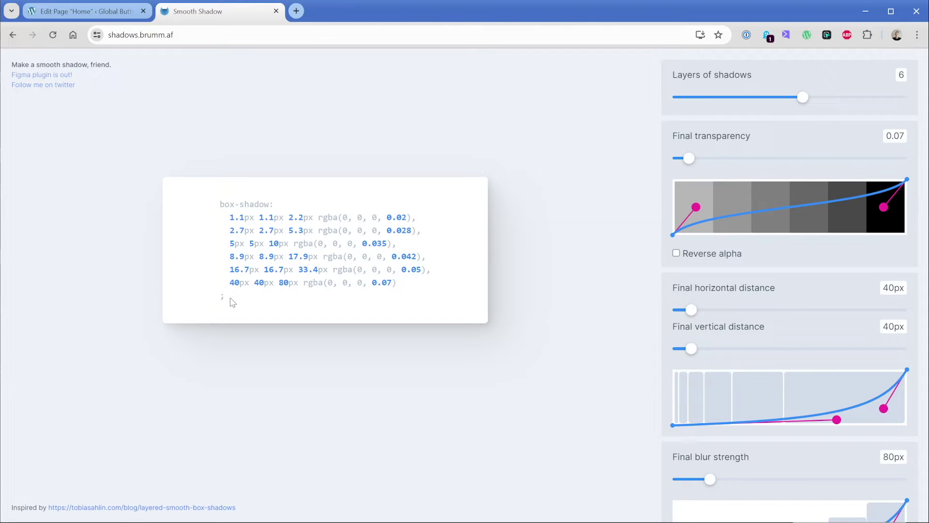
Copy the six-layer box-shadow CSS from Smooth Shadow and return to the editor.
{"action": "left_click_drag", "start_coordinate": [232, 301], "coordinate": [221, 202]}
{"action": "right_click", "coordinate": [226, 209]}
{"action": "left_click", "coordinate": [237, 216]}
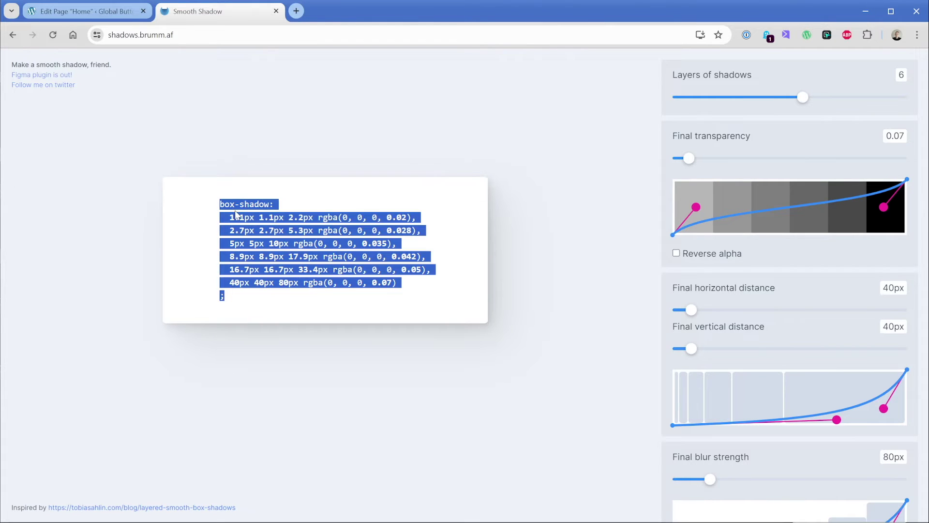
{"action": "left_click", "coordinate": [82, 10]}
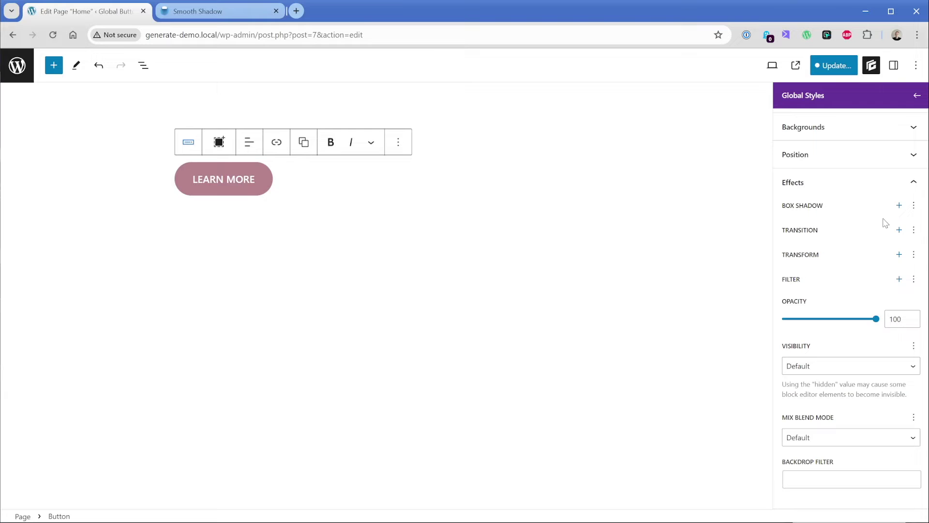
Paste the copied six-layer box-shadow CSS into the hover state's Box Shadow, replacing existing ones.
{"action": "left_click", "coordinate": [914, 205]}
{"action": "left_click", "coordinate": [817, 251]}
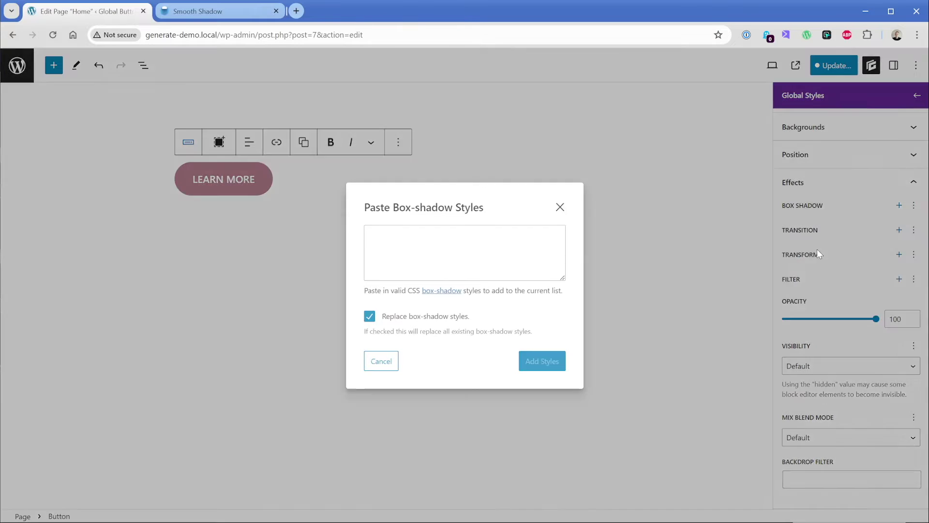
{"action": "key", "text": "ctrl+v"}
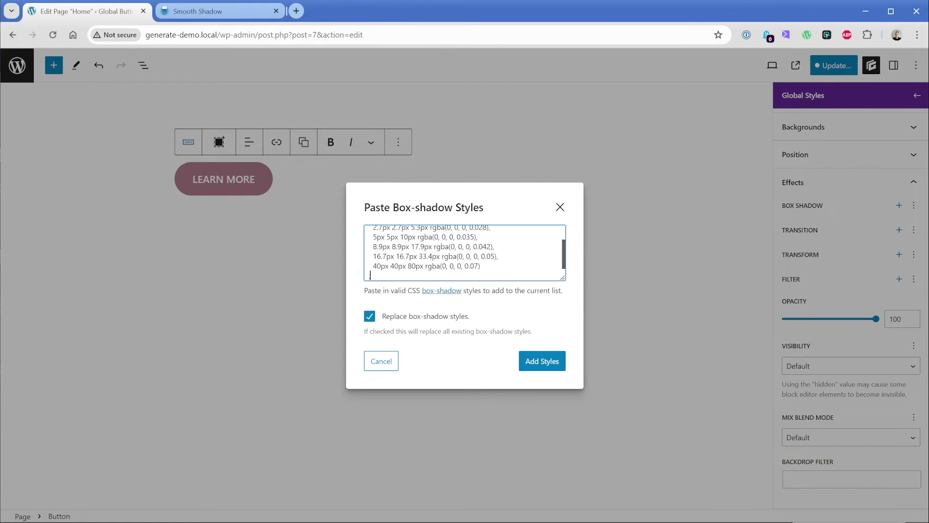
{"action": "left_click", "coordinate": [540, 368]}
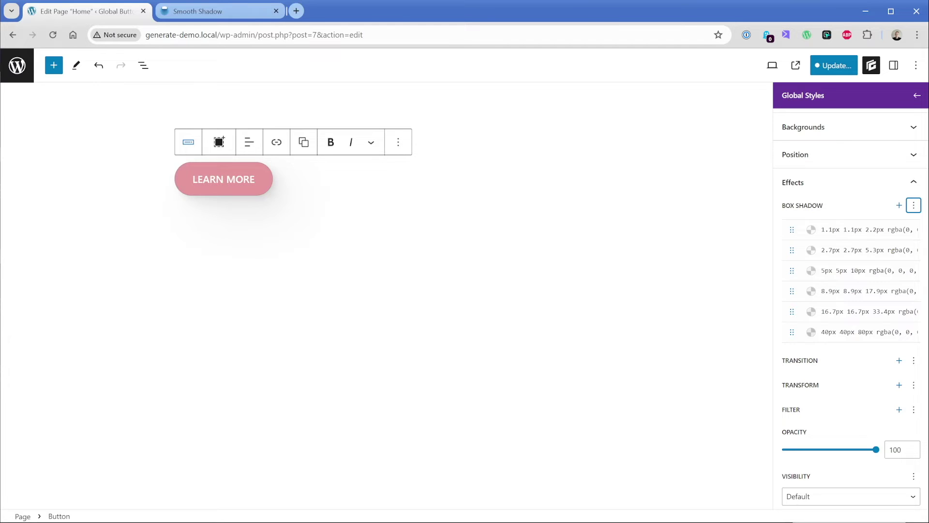
Back on the .btn-primary Main state, add a 0.2s ease transition on all properties.
{"action": "scroll", "coordinate": [879, 289], "scroll_direction": "up", "scroll_amount": 5}
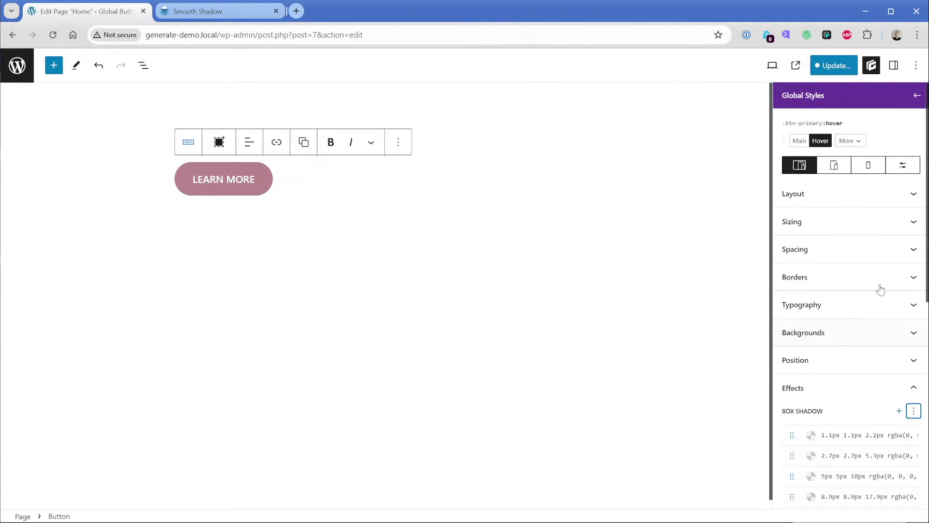
{"action": "left_click", "coordinate": [798, 142]}
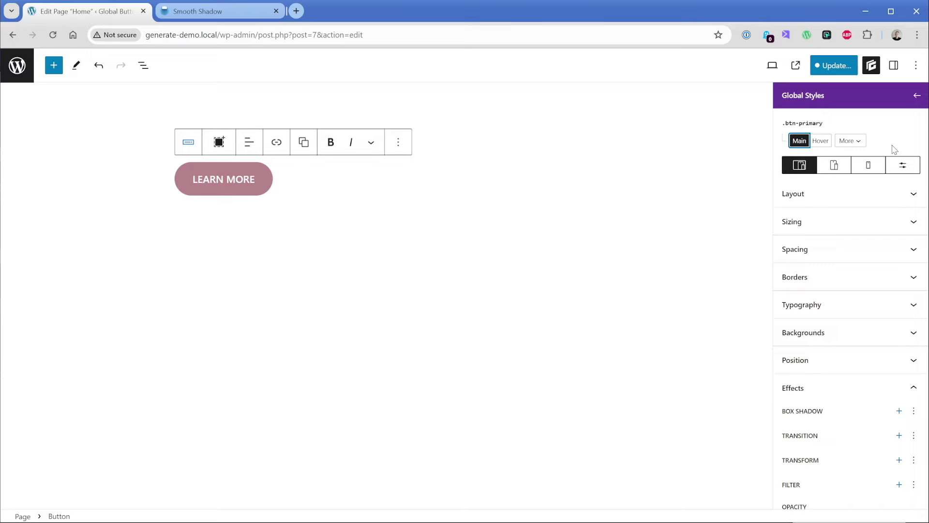
{"action": "scroll", "coordinate": [858, 289], "scroll_direction": "down", "scroll_amount": 3}
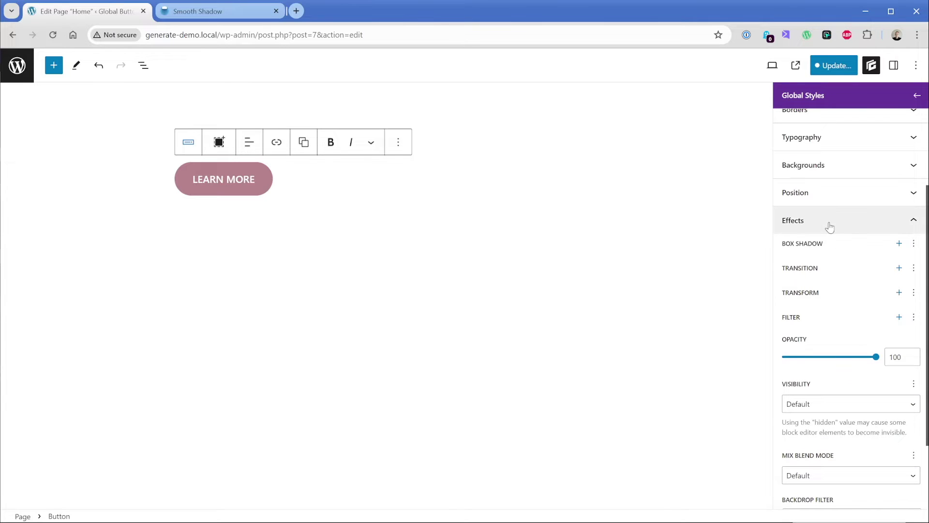
{"action": "left_click", "coordinate": [899, 268]}
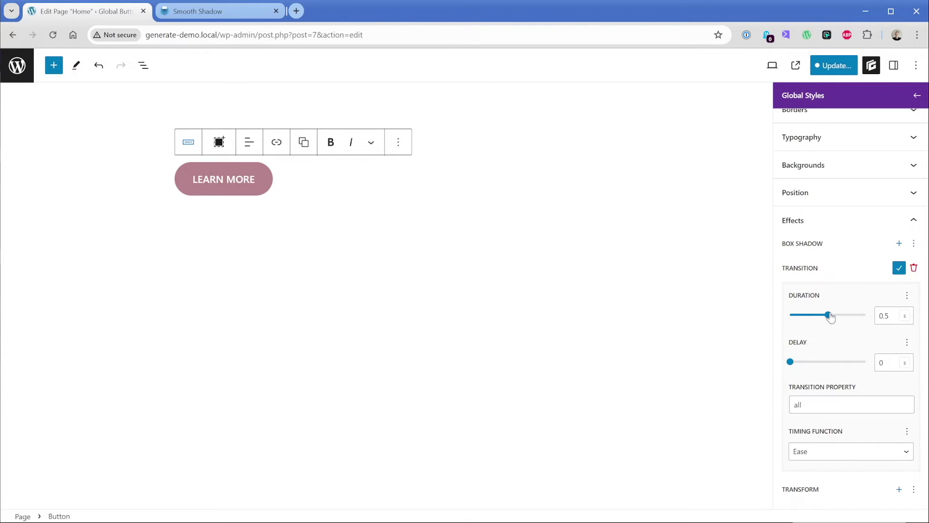
{"action": "left_click_drag", "start_coordinate": [830, 319], "coordinate": [805, 321]}
{"action": "scroll", "coordinate": [843, 291], "scroll_direction": "down", "scroll_amount": 2}
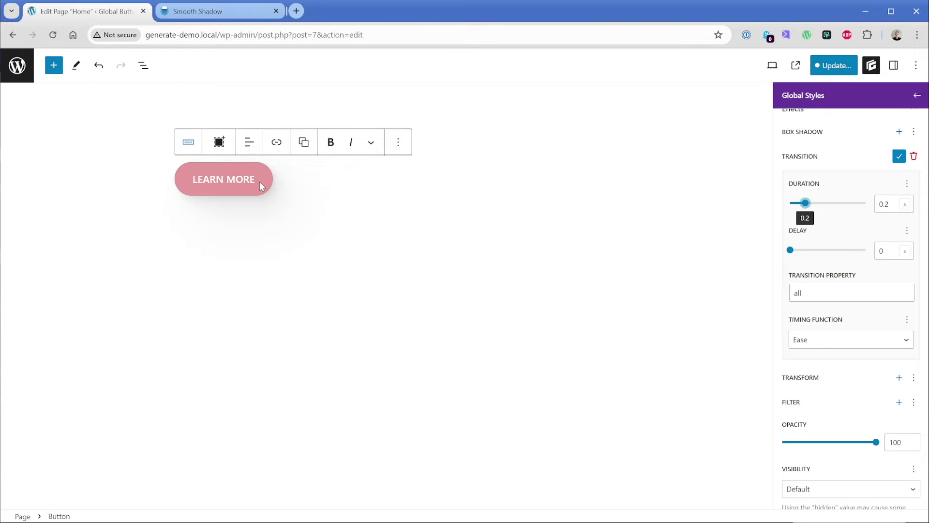
{"action": "scroll", "coordinate": [869, 282], "scroll_direction": "up", "scroll_amount": 6}
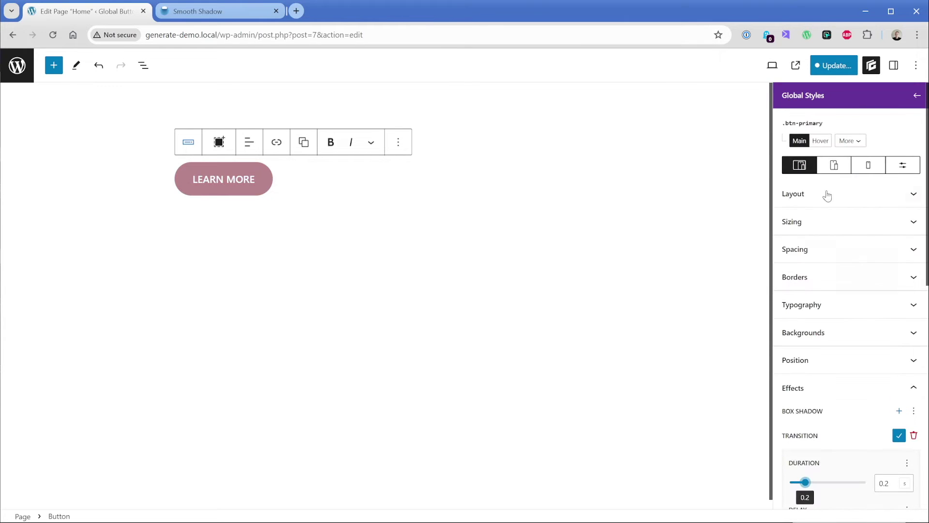
Set the .btn-primary hover border colour to the pink var(--global-color-10) swatch.
{"action": "left_click", "coordinate": [818, 143]}
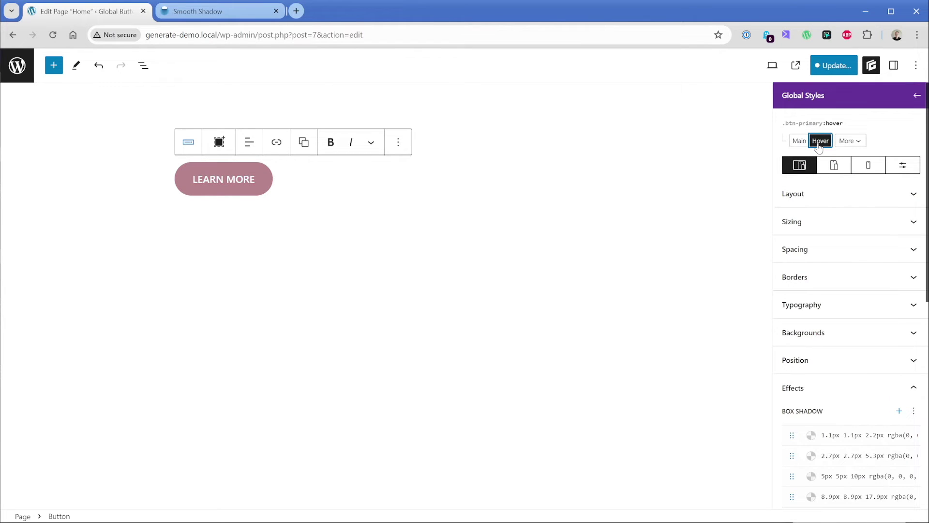
{"action": "left_click", "coordinate": [837, 279]}
{"action": "left_click", "coordinate": [911, 316]}
{"action": "left_click", "coordinate": [863, 495]}
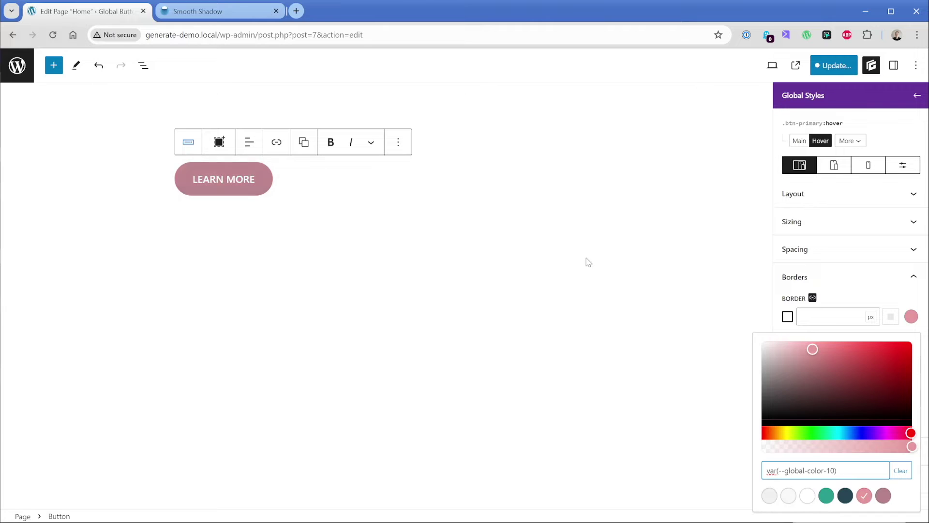
{"action": "left_click", "coordinate": [838, 300]}
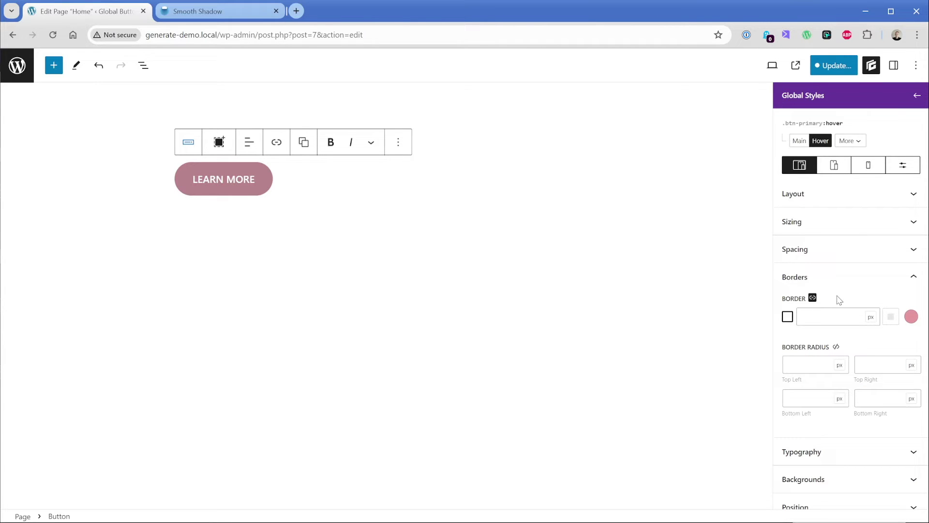
Delete all box shadow styles from the .btn-primary hover state.
{"action": "scroll", "coordinate": [838, 300], "scroll_direction": "down", "scroll_amount": 6}
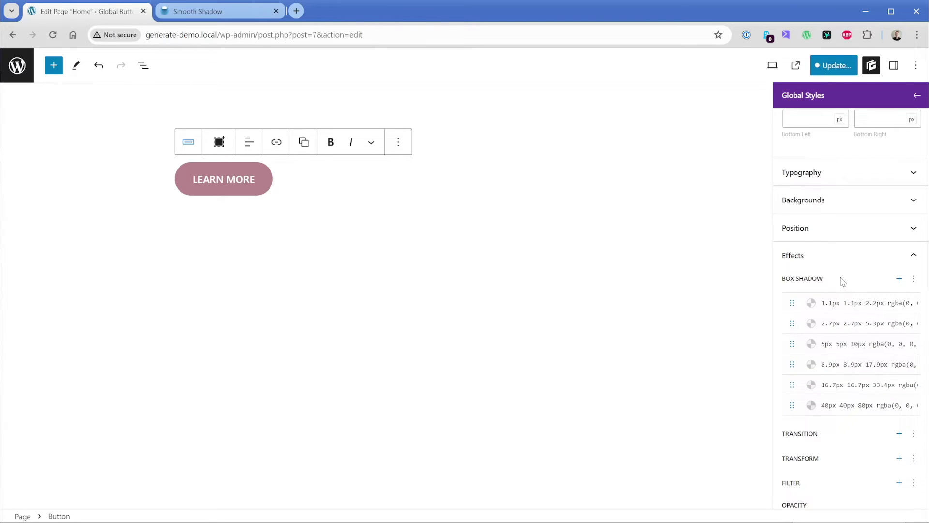
{"action": "left_click", "coordinate": [914, 278]}
{"action": "left_click", "coordinate": [852, 343]}
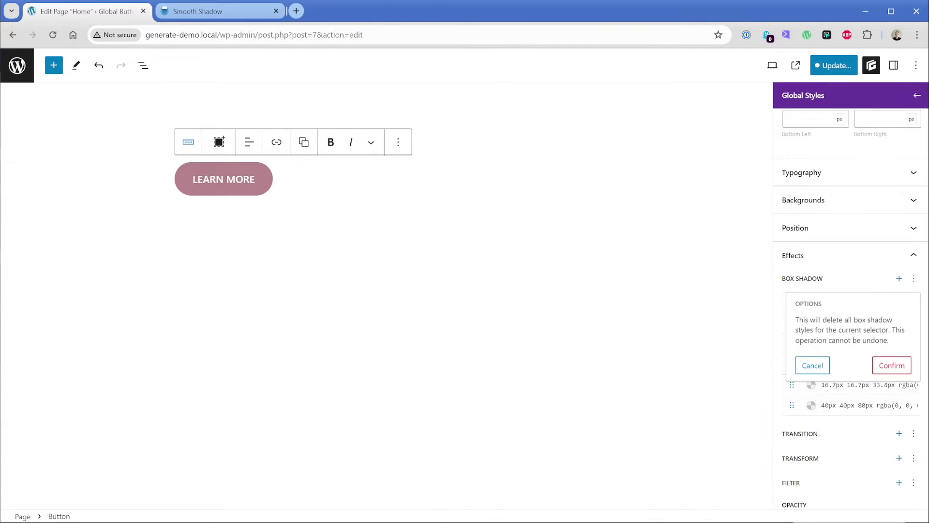
{"action": "left_click", "coordinate": [891, 365]}
{"action": "scroll", "coordinate": [859, 278], "scroll_direction": "up", "scroll_amount": 6}
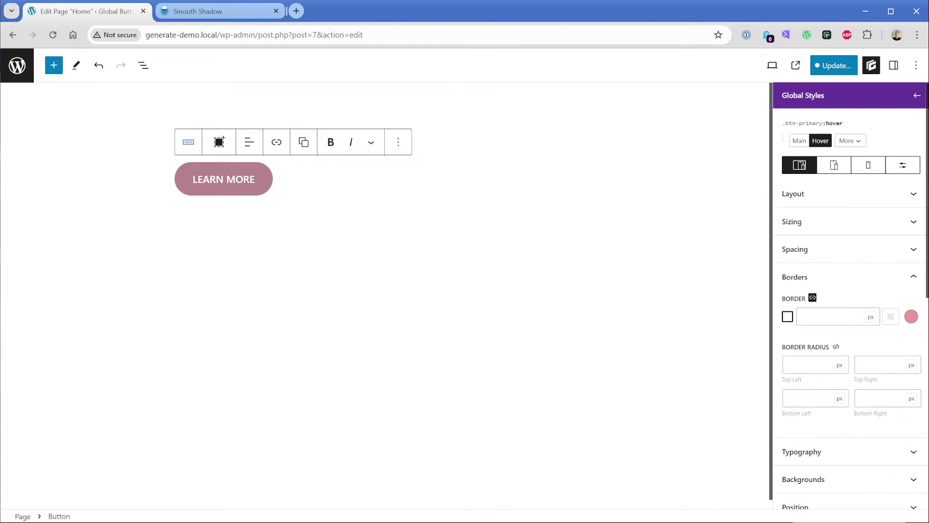
Create a new blank global style named shadow-primary on the button.
{"action": "left_click", "coordinate": [916, 96]}
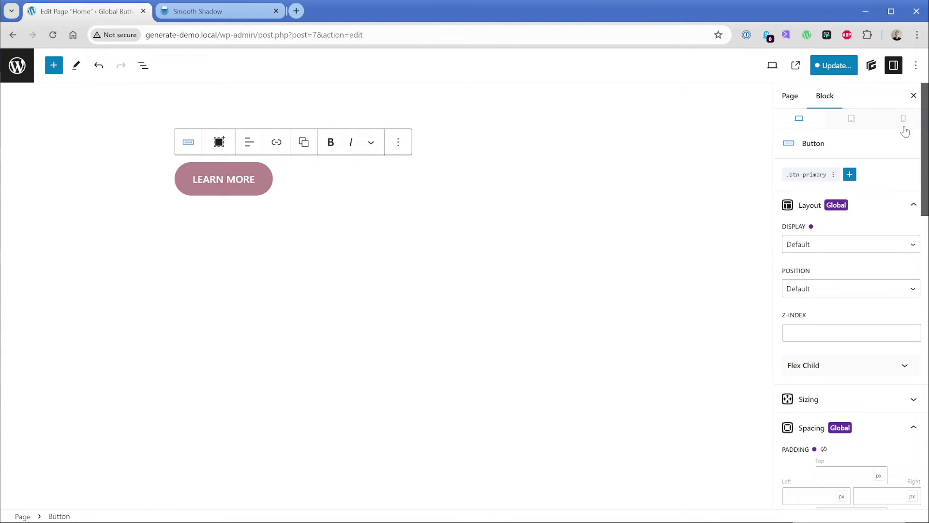
{"action": "left_click", "coordinate": [849, 177]}
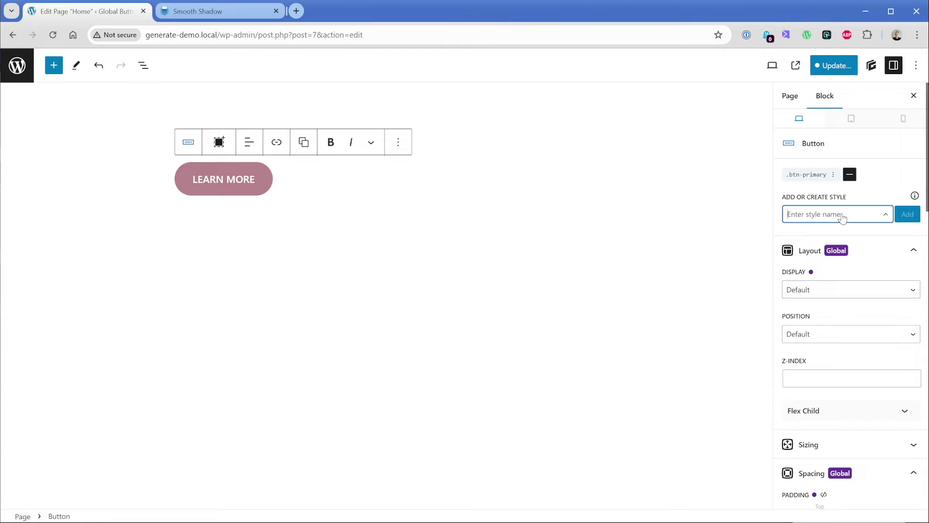
{"action": "type", "text": "shadow-primary"}
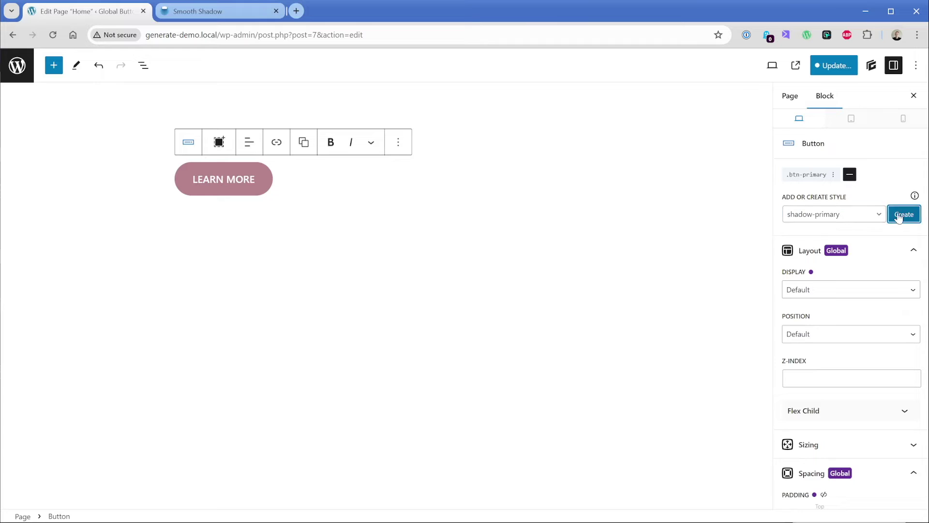
{"action": "left_click", "coordinate": [901, 214]}
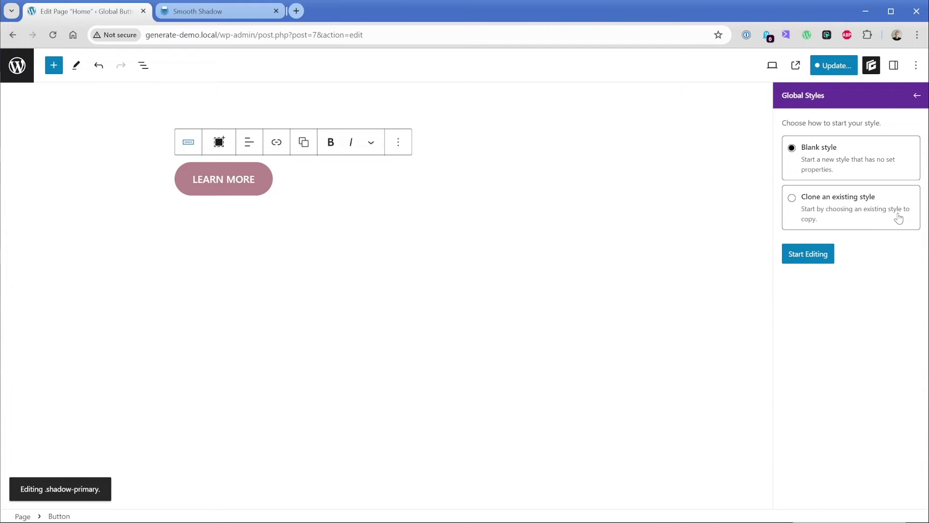
{"action": "left_click", "coordinate": [816, 257]}
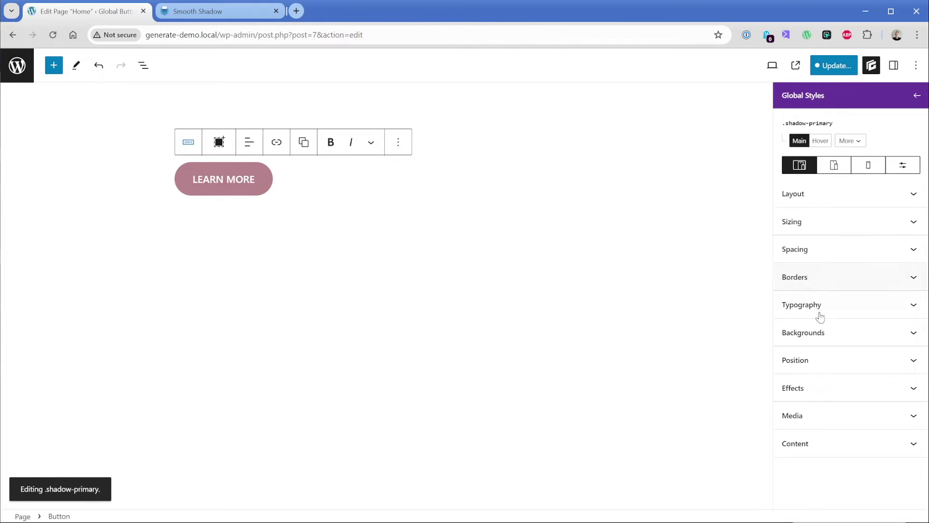
Paste the copied six-layer box-shadow CSS into .shadow-primary's Effects and add the styles.
{"action": "left_click", "coordinate": [821, 387]}
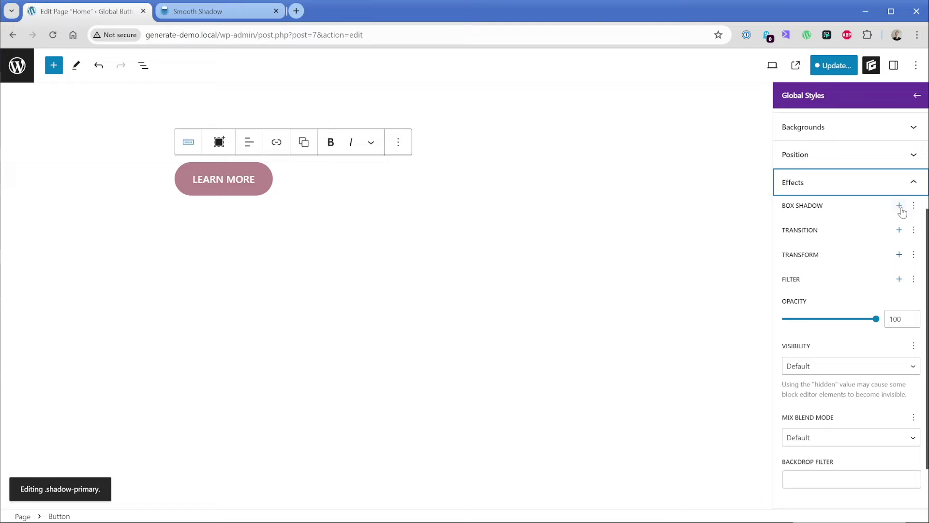
{"action": "left_click", "coordinate": [914, 206]}
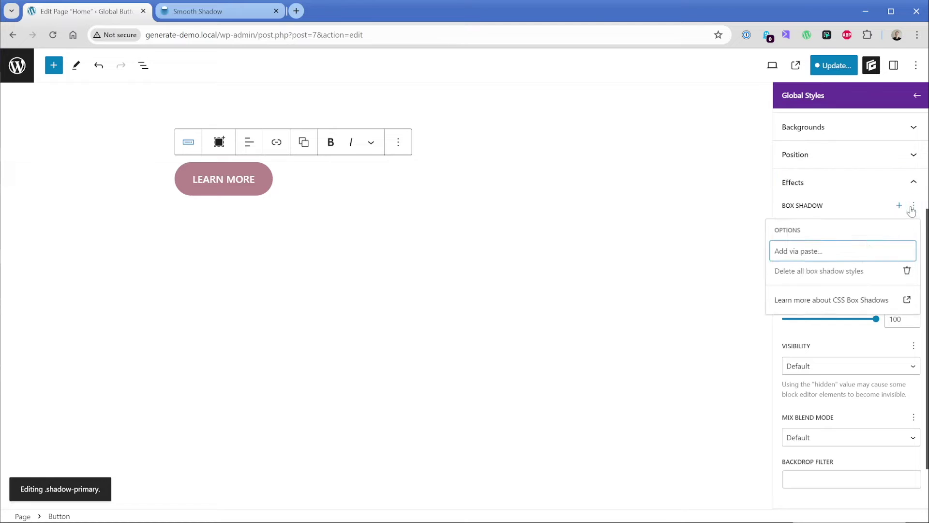
{"action": "left_click", "coordinate": [863, 249]}
{"action": "type", "text": "1.1px 1.1px 2.2px rgba(0, 0, 0, 0.02), 2.7px 2.7px 5.3px rgba(0, 0, 0, 0.028), 5px 5px 10px rgba(0, 0, 0, 0.035), 8.9px 8.9px 17.9px rgba(0, 0, 0, 0.042), 16.7px 16.7px 33.4px rgba(0, 0, 0, 0.05), 40px 40px 80px rgba(0, 0, 0, 0.07)"}
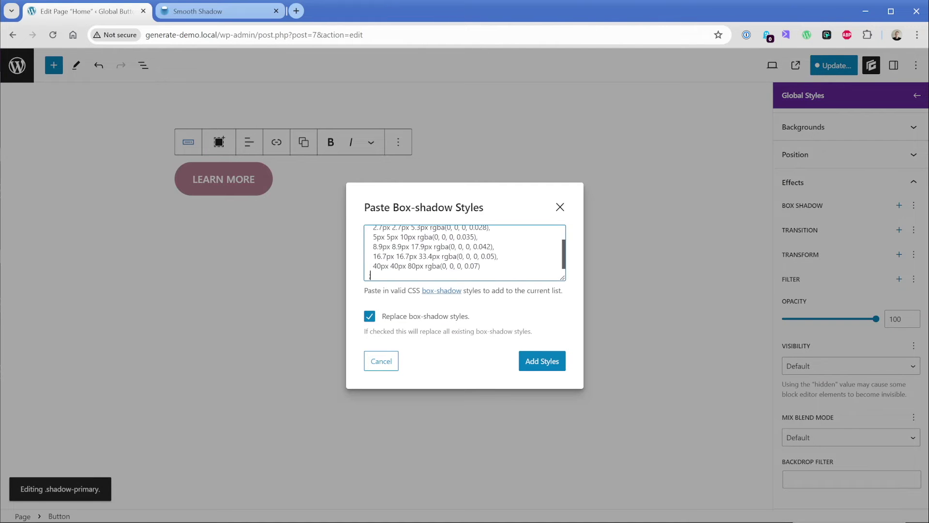
{"action": "left_click", "coordinate": [543, 363]}
{"action": "scroll", "coordinate": [852, 384], "scroll_direction": "up", "scroll_amount": 3}
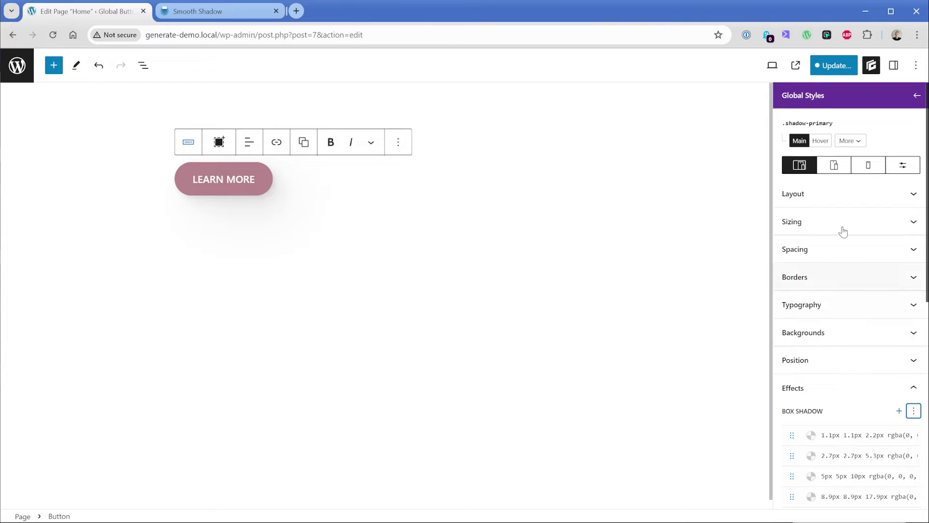
{"action": "left_click_drag", "start_coordinate": [782, 123], "coordinate": [839, 127]}
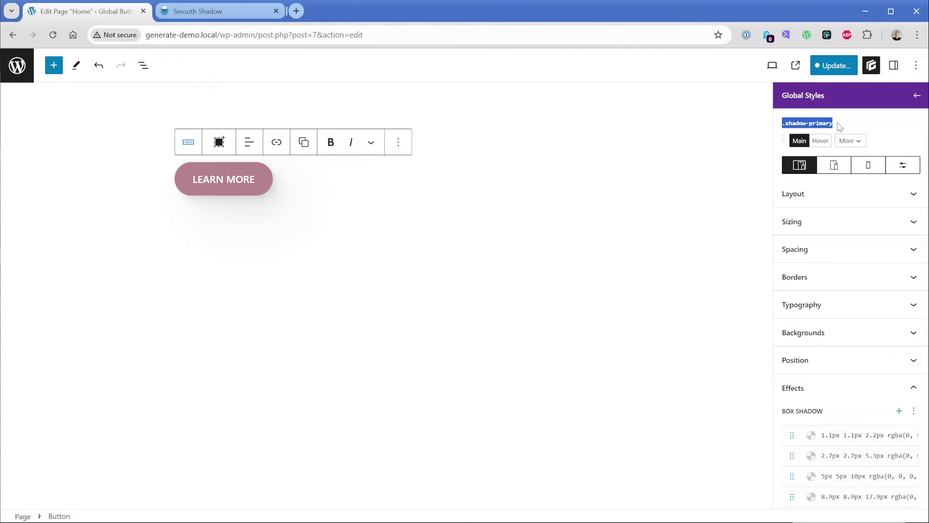
Close the GenerateBlocks panel to see .btn-primary and .shadow-primary listed on the button.
{"action": "left_click", "coordinate": [917, 95]}
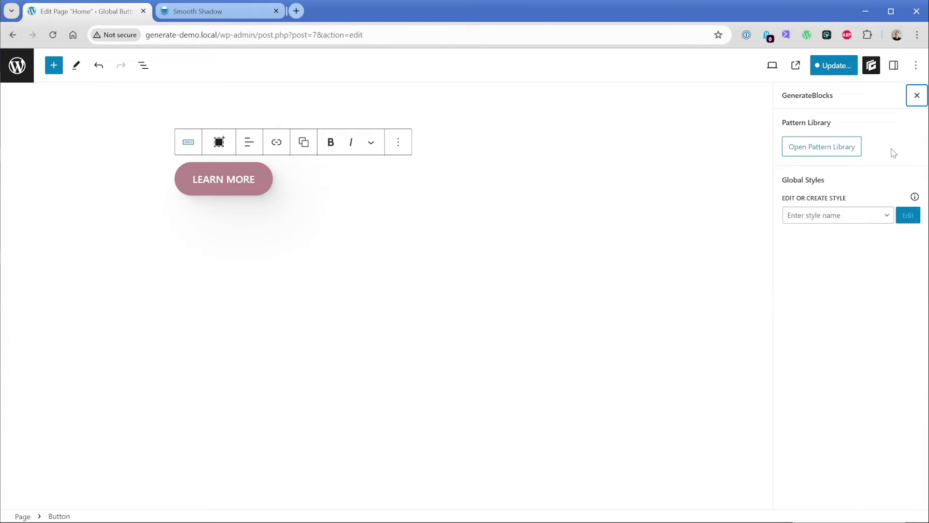
{"action": "left_click", "coordinate": [916, 97]}
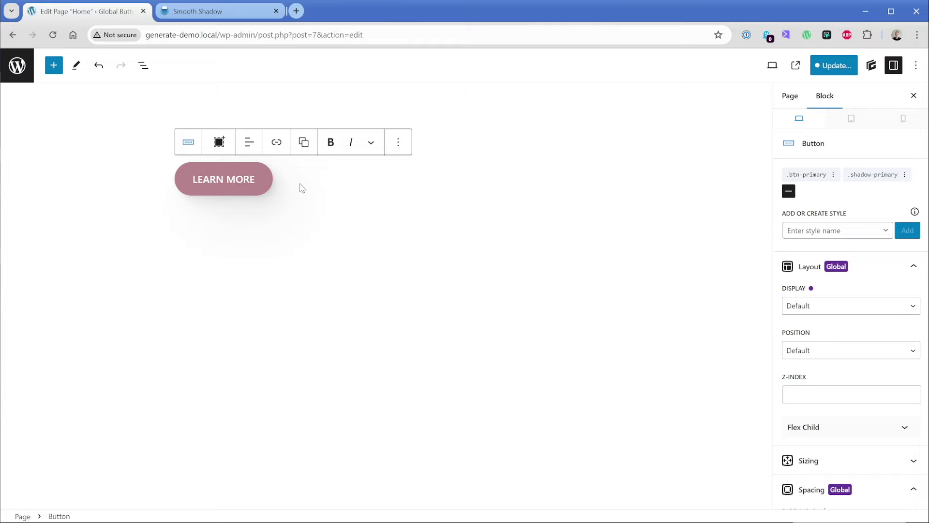
Duplicate the LEARN MORE button and wrap both copies in a stacked container.
{"action": "left_click", "coordinate": [398, 144]}
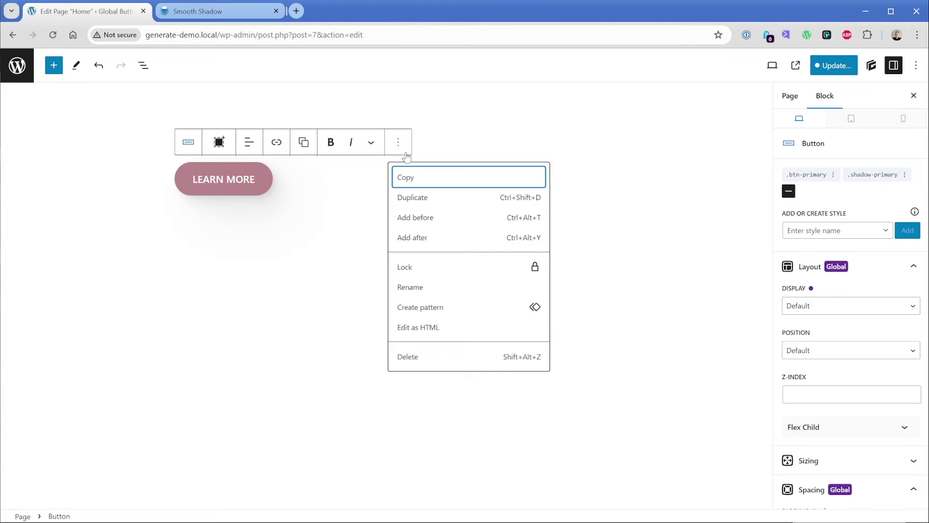
{"action": "left_click", "coordinate": [421, 199]}
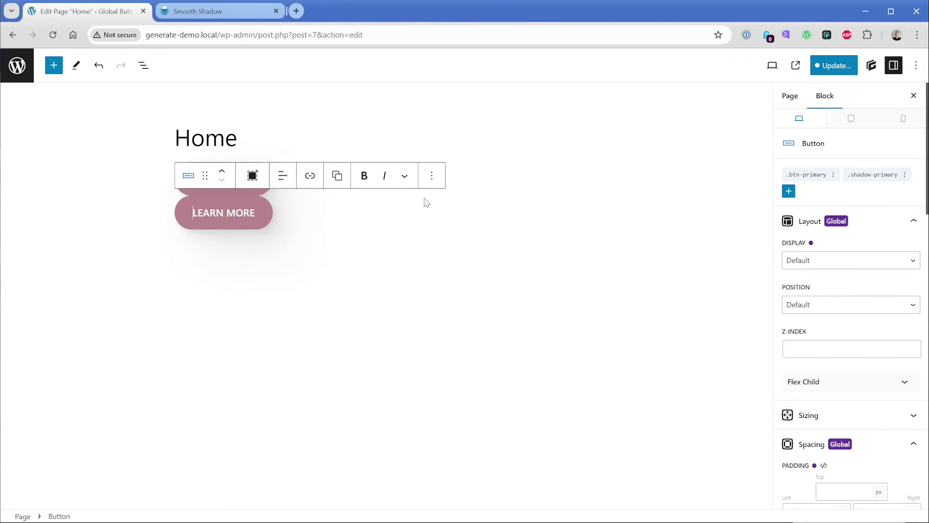
{"action": "left_click", "coordinate": [144, 64]}
{"action": "left_click", "coordinate": [87, 124], "text": "shift"}
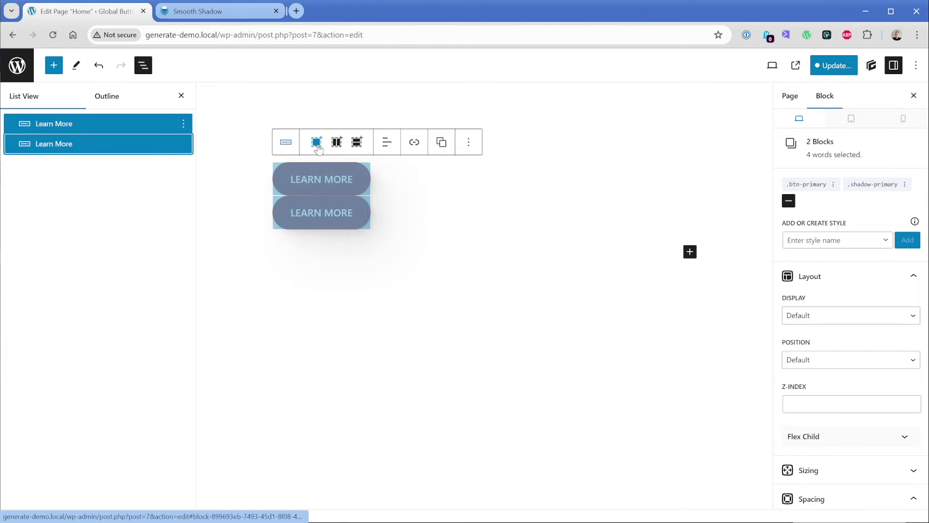
{"action": "key", "text": "ctrl+z"}
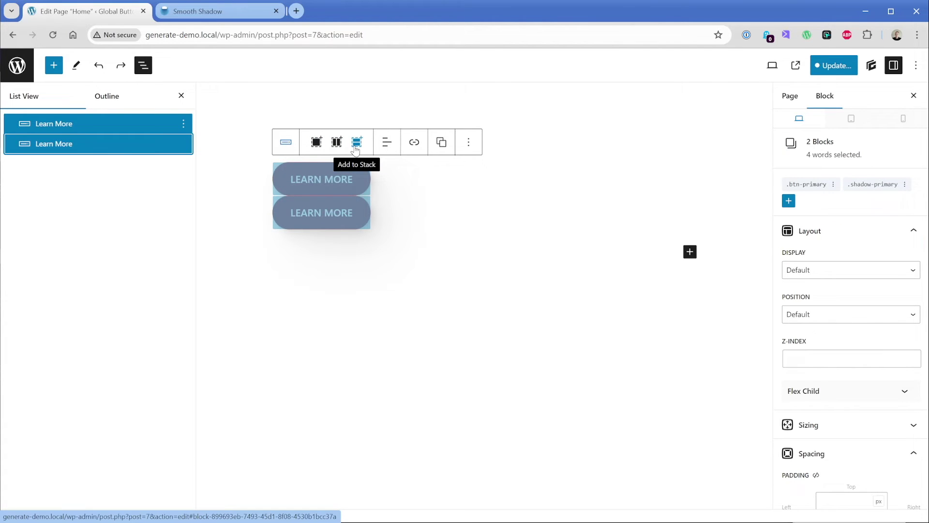
{"action": "left_click", "coordinate": [355, 142]}
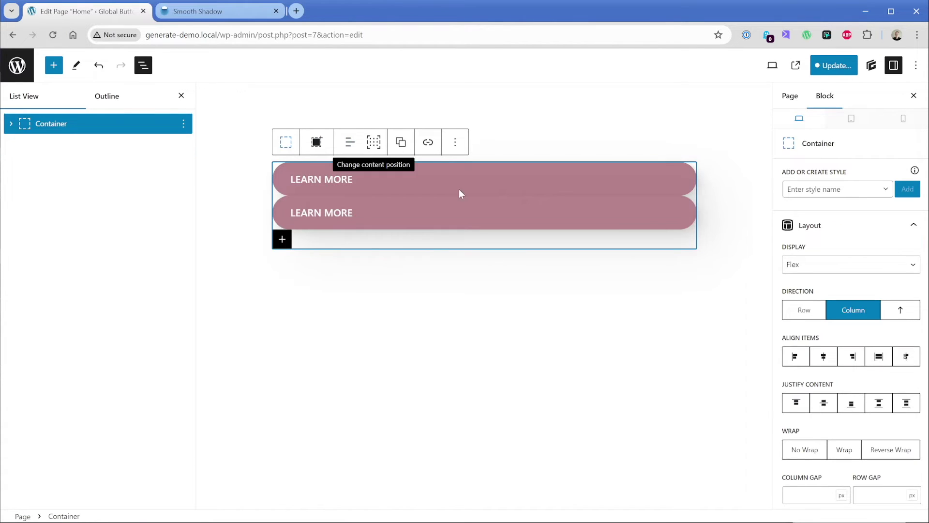
Set the stack's Align Items to start and its Row Gap to 2rem.
{"action": "scroll", "coordinate": [809, 305], "scroll_direction": "down", "scroll_amount": 1}
{"action": "left_click", "coordinate": [808, 302]}
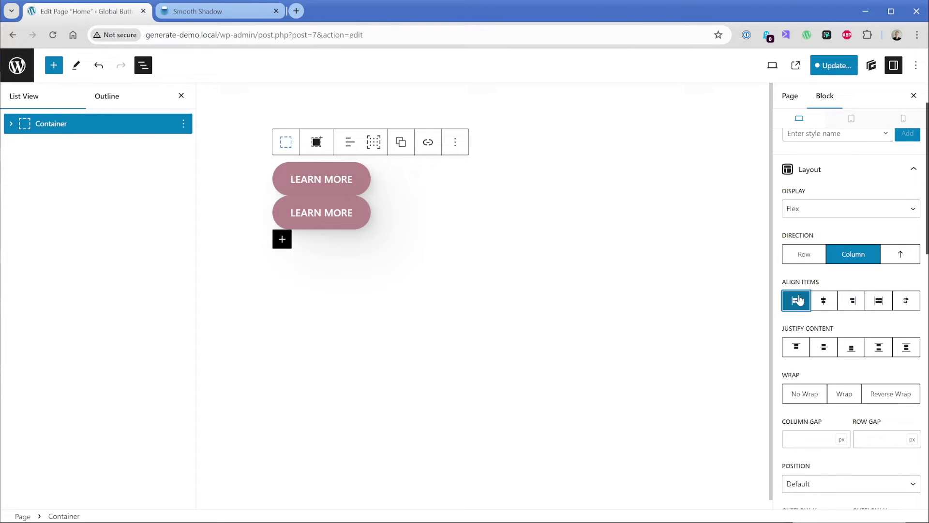
{"action": "scroll", "coordinate": [833, 315], "scroll_direction": "down", "scroll_amount": 1}
{"action": "scroll", "coordinate": [833, 315], "scroll_direction": "down", "scroll_amount": 1}
{"action": "left_click", "coordinate": [878, 383]}
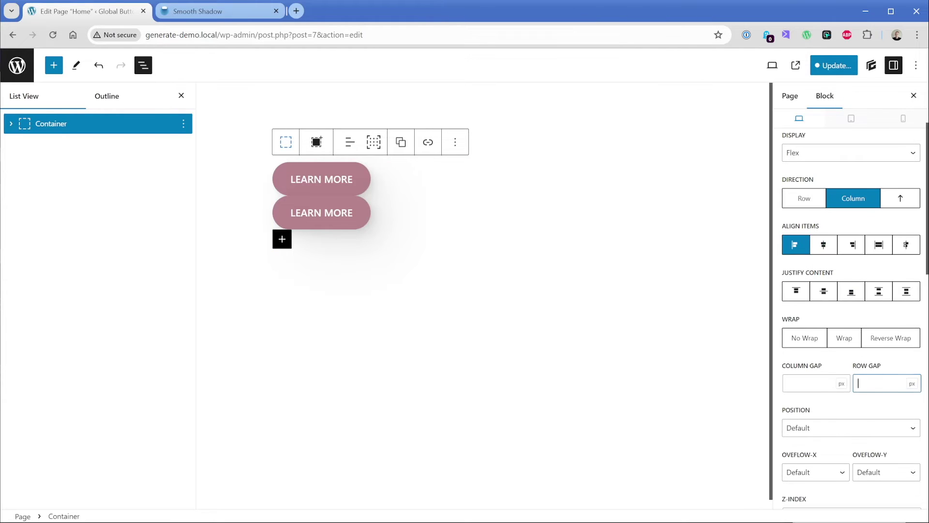
{"action": "type", "text": "2rem"}
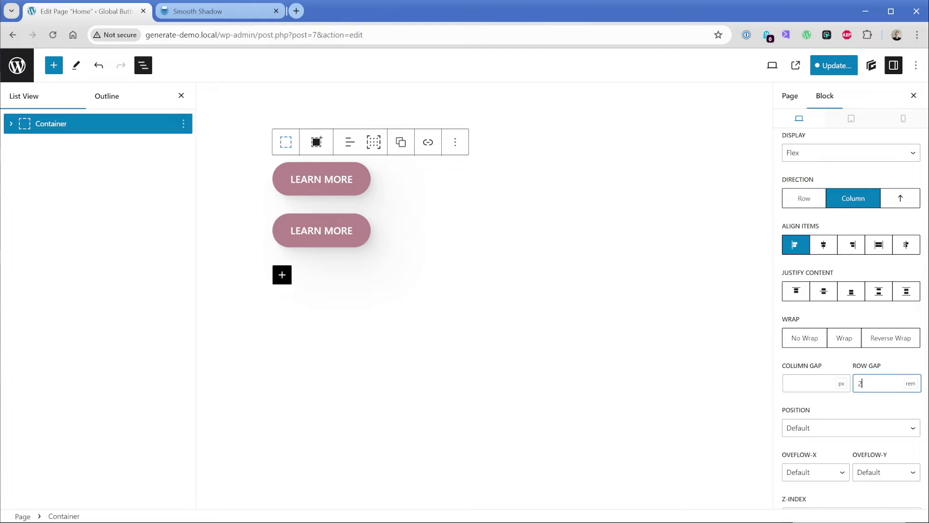
Create a blank .btn-secondary global style on the second LEARN MORE button.
{"action": "left_click", "coordinate": [333, 230]}
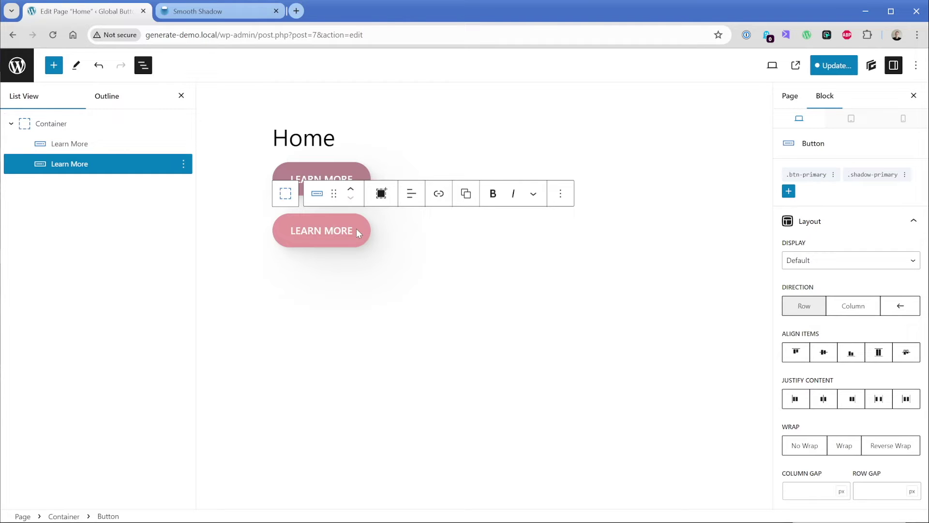
{"action": "left_click", "coordinate": [788, 191]}
{"action": "left_click", "coordinate": [834, 231]}
{"action": "type", "text": "btn-secondary"}
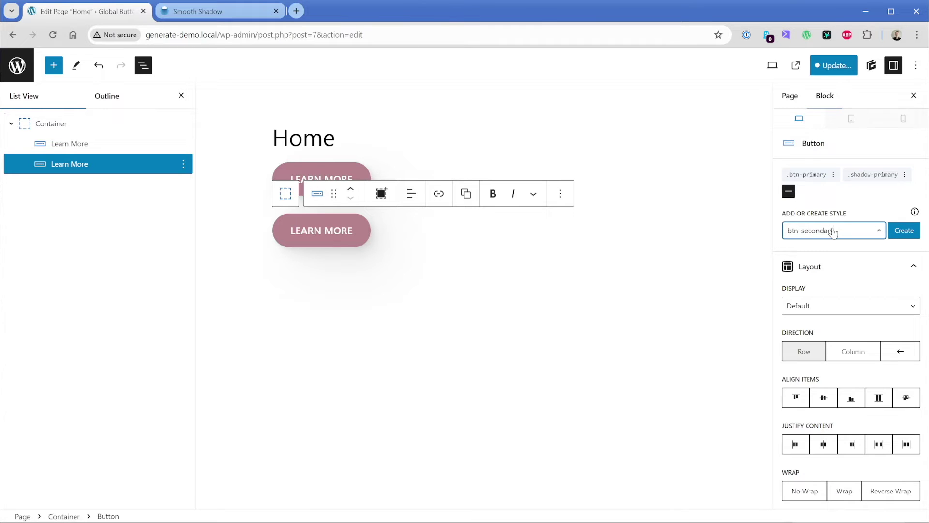
{"action": "left_click", "coordinate": [903, 230]}
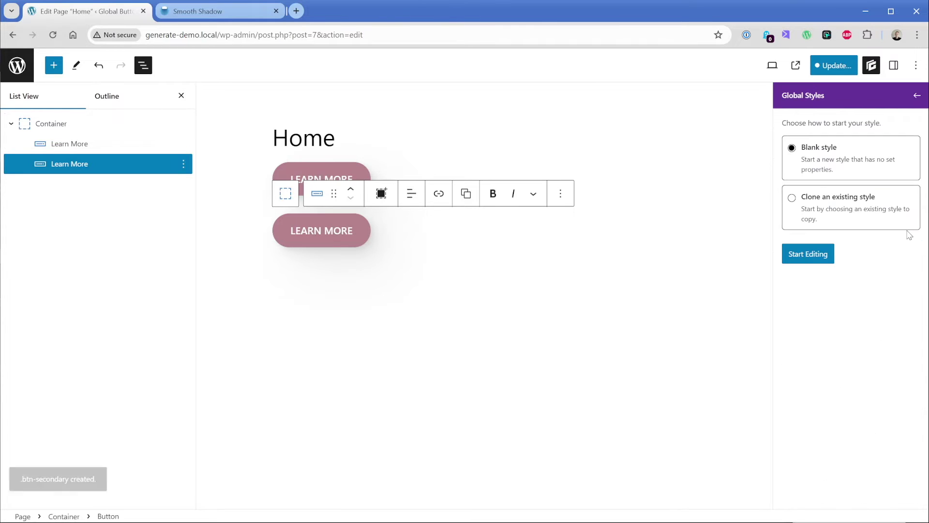
{"action": "left_click", "coordinate": [822, 255]}
Give .btn-secondary a mauve background with alpha near 0.
{"action": "left_click", "coordinate": [830, 332]}
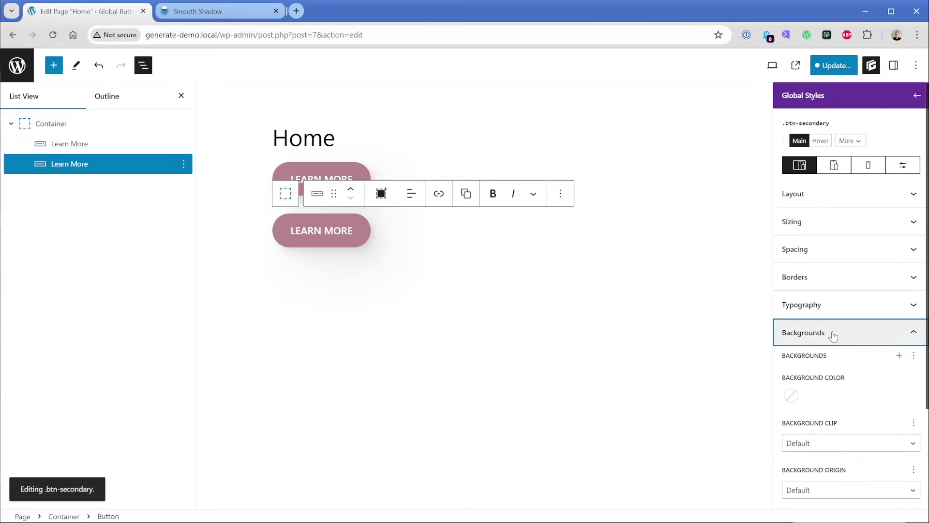
{"action": "left_click", "coordinate": [792, 385]}
{"action": "left_click", "coordinate": [763, 352]}
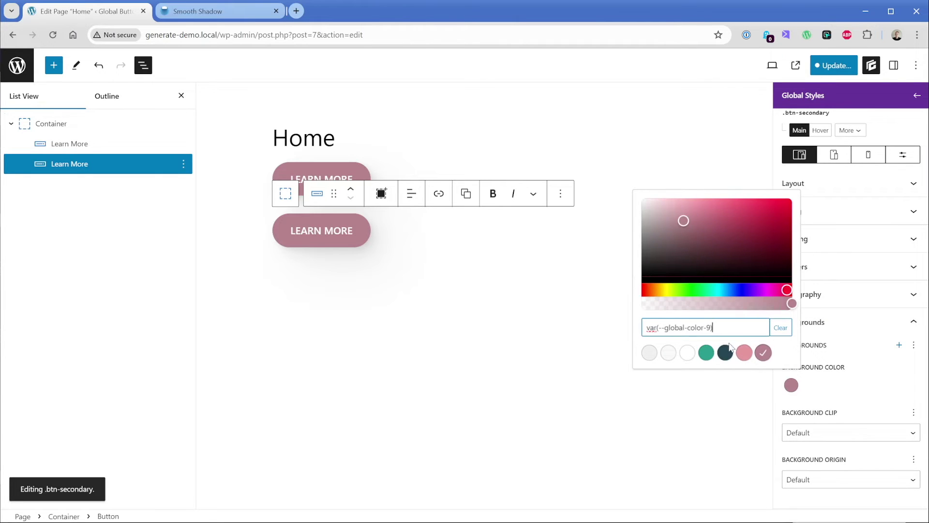
{"action": "left_click_drag", "start_coordinate": [700, 310], "coordinate": [645, 310]}
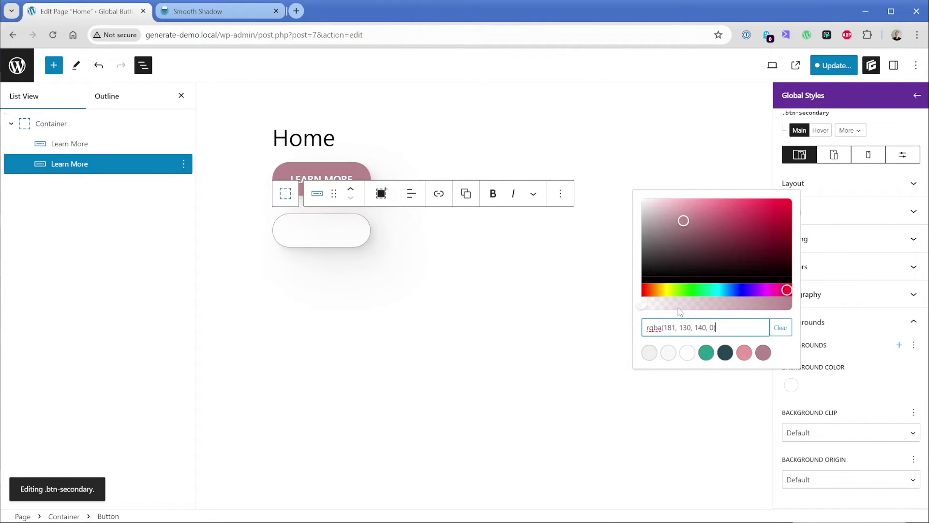
{"action": "left_click", "coordinate": [862, 385]}
Set .btn-secondary's text colour to mauve global-color-9.
{"action": "left_click", "coordinate": [852, 294]}
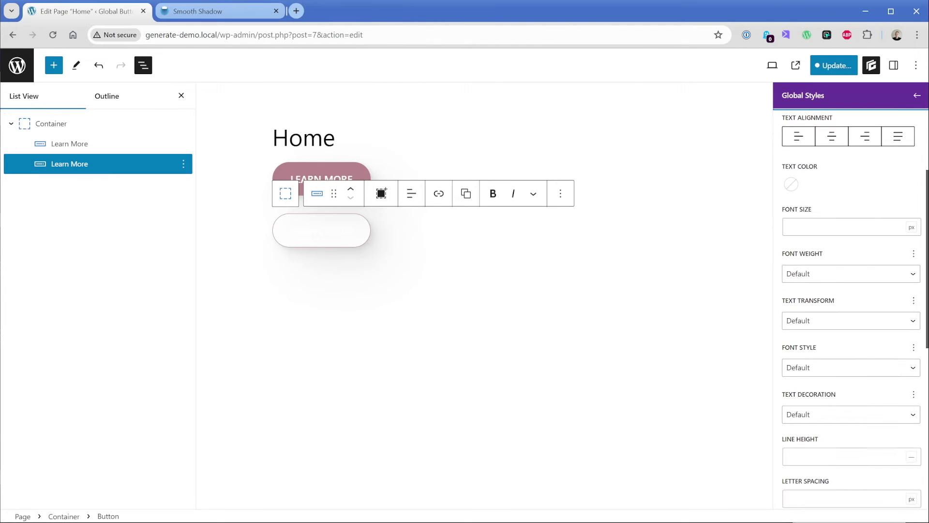
{"action": "left_click", "coordinate": [792, 185]}
{"action": "left_click", "coordinate": [725, 363]}
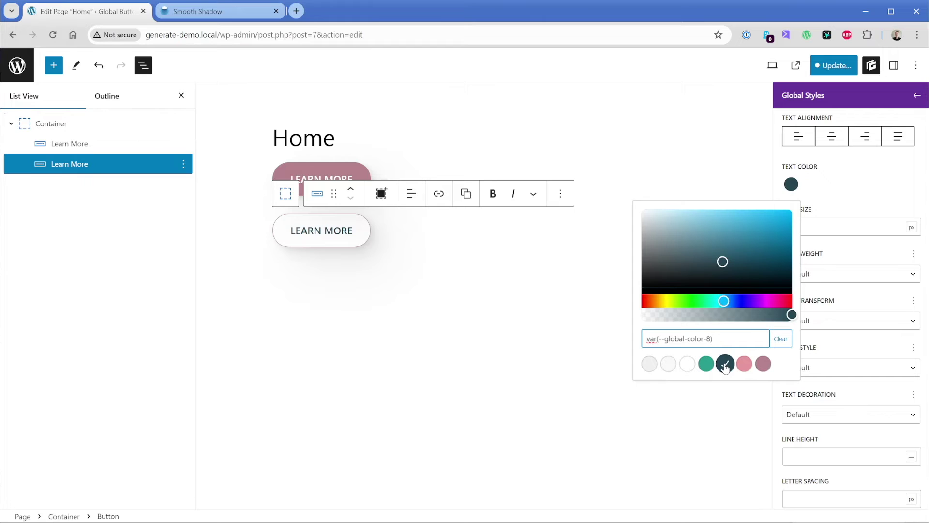
{"action": "left_click", "coordinate": [763, 364]}
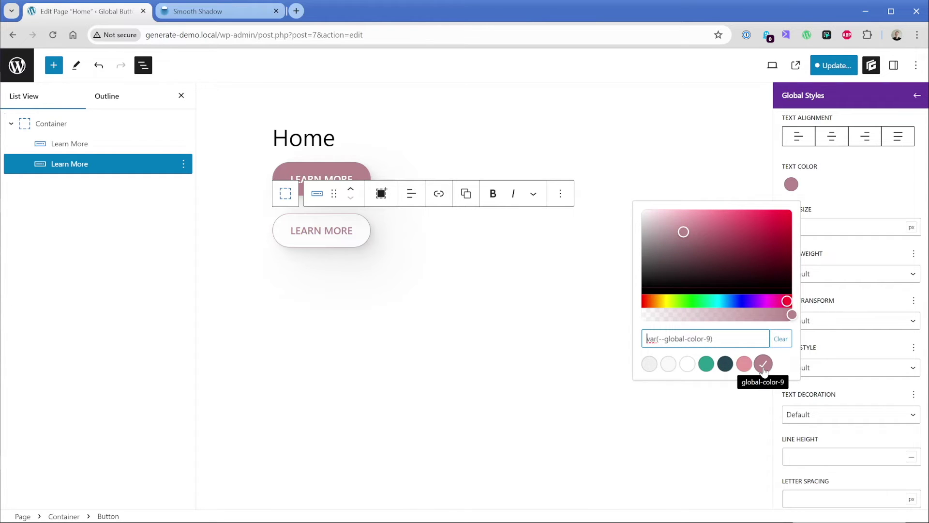
Wrap the second button in a Container with linked padding of 40 on all sides.
{"action": "left_click", "coordinate": [380, 198]}
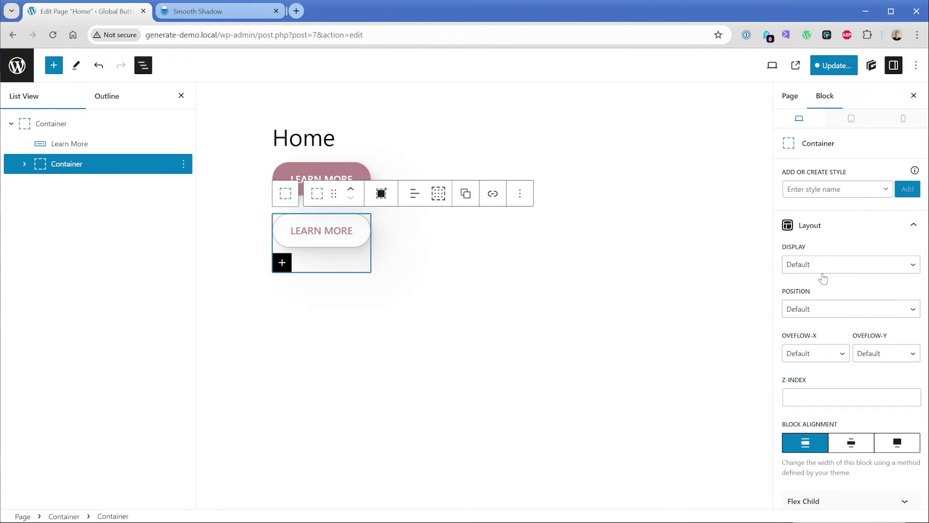
{"action": "scroll", "coordinate": [830, 286], "scroll_direction": "down", "scroll_amount": 5}
{"action": "left_click", "coordinate": [816, 305]}
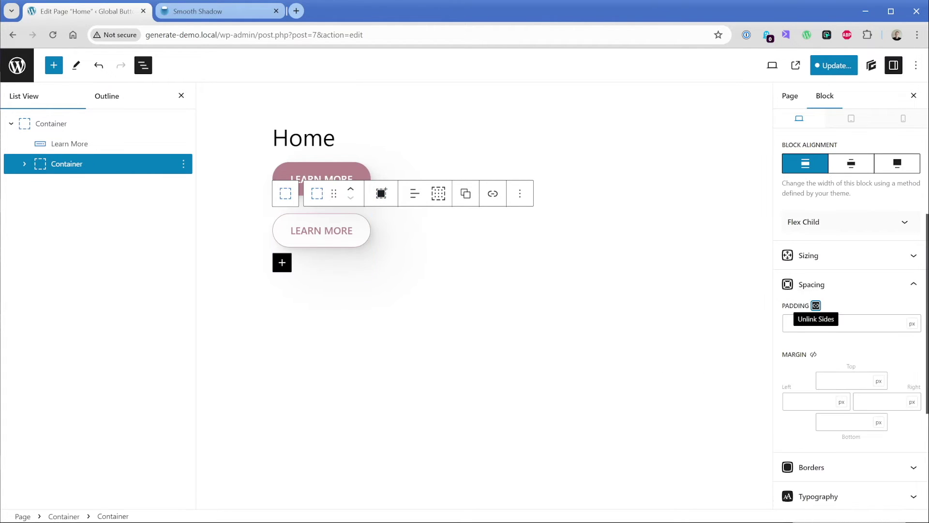
{"action": "left_click", "coordinate": [839, 327]}
{"action": "type", "text": "40"}
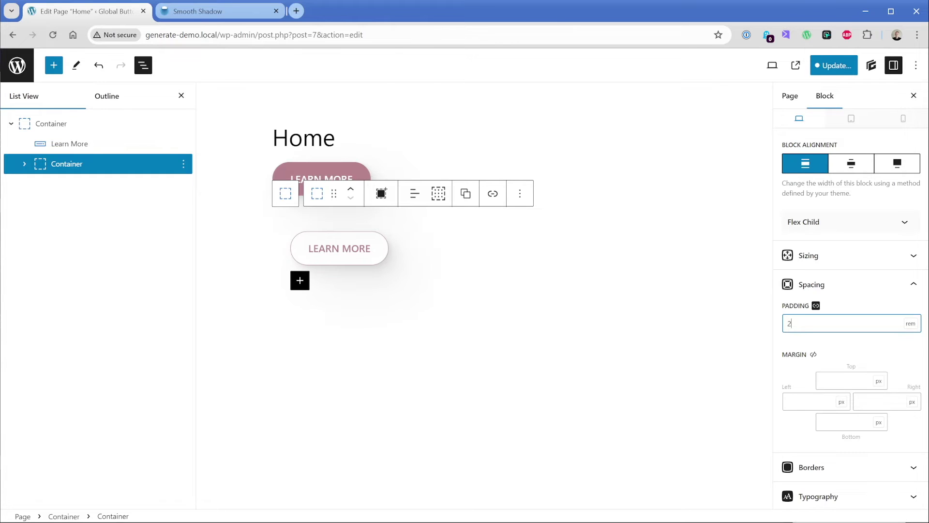
Give the Container the grey var(--base) background colour.
{"action": "scroll", "coordinate": [830, 329], "scroll_direction": "down", "scroll_amount": 4}
{"action": "left_click", "coordinate": [830, 330]}
{"action": "left_click", "coordinate": [892, 354]}
{"action": "left_click", "coordinate": [751, 322]}
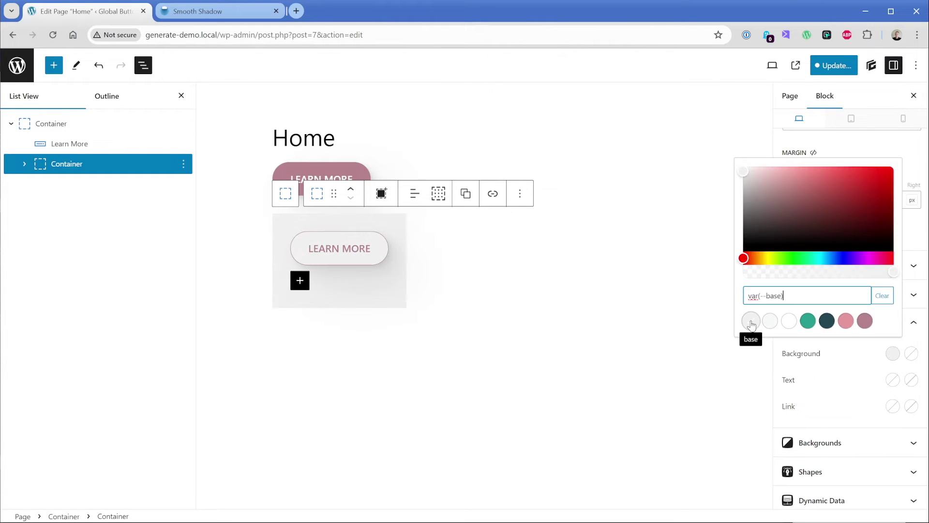
{"action": "left_click", "coordinate": [393, 256]}
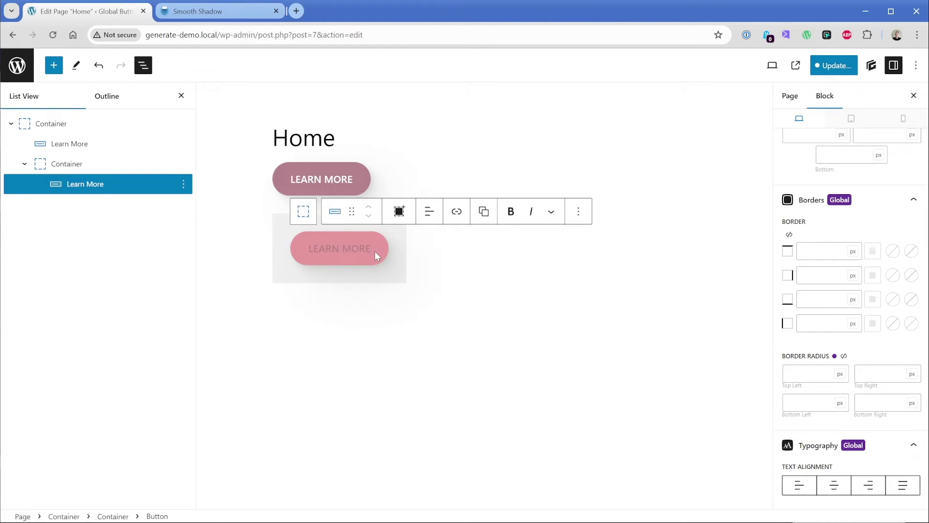
Set the .btn-secondary Hover text colour to the white base-3 swatch and go back.
{"action": "scroll", "coordinate": [866, 304], "scroll_direction": "up", "scroll_amount": 10}
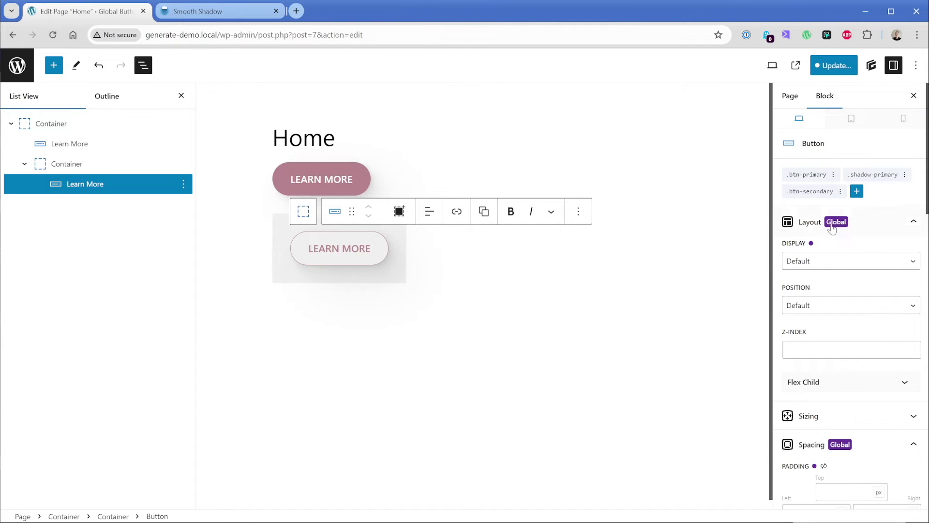
{"action": "left_click", "coordinate": [811, 192]}
{"action": "left_click", "coordinate": [821, 141]}
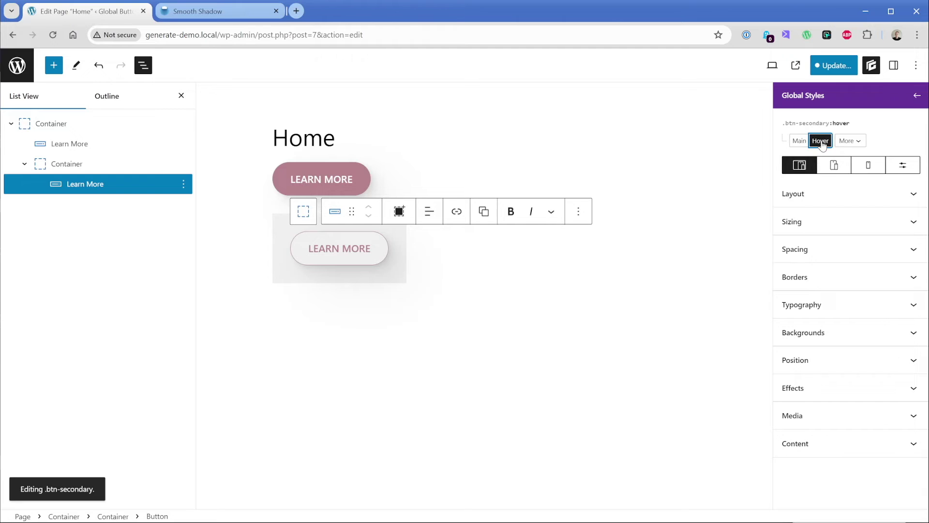
{"action": "left_click", "coordinate": [802, 304]}
{"action": "scroll", "coordinate": [829, 304], "scroll_direction": "down", "scroll_amount": 5}
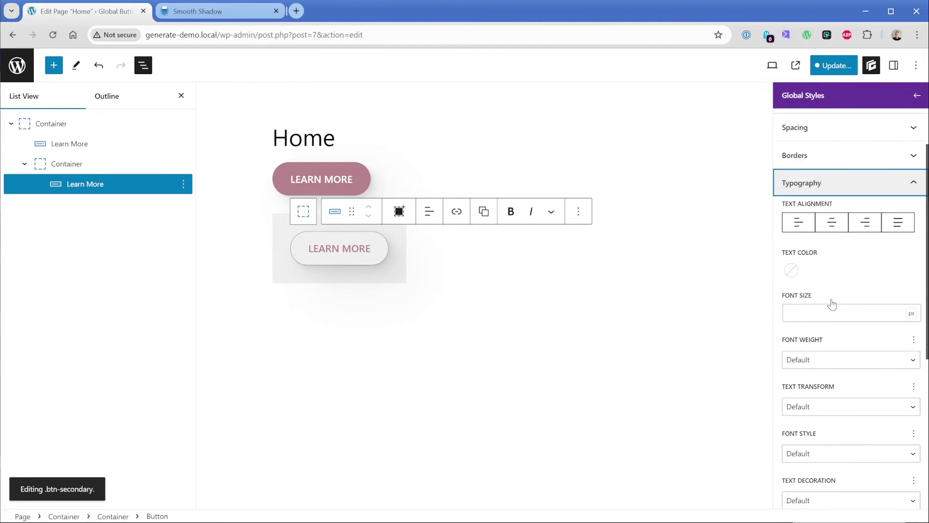
{"action": "left_click", "coordinate": [791, 184]}
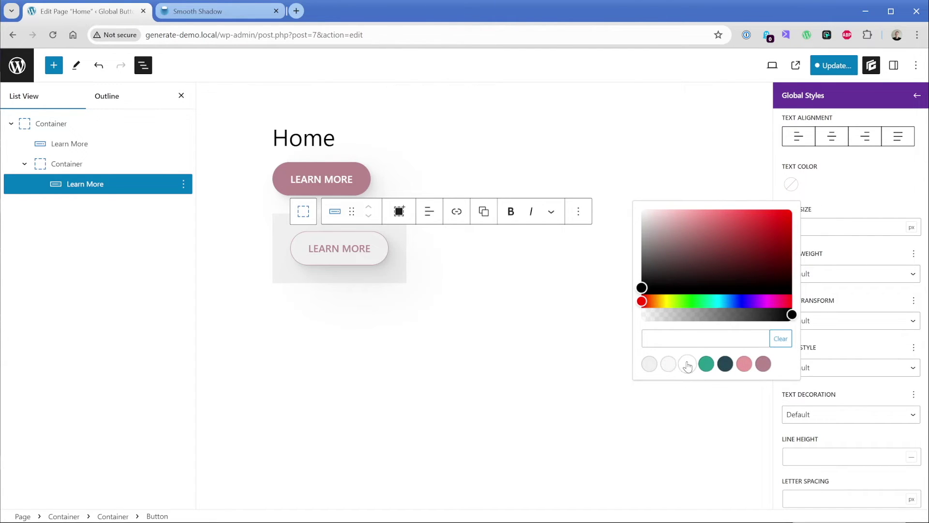
{"action": "left_click", "coordinate": [688, 364]}
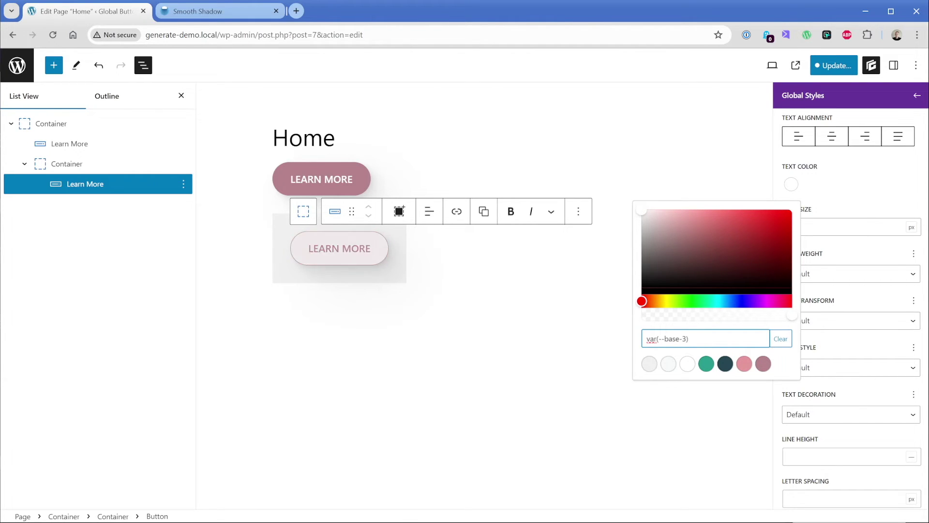
{"action": "scroll", "coordinate": [915, 193], "scroll_direction": "up", "scroll_amount": 5}
{"action": "left_click", "coordinate": [916, 97]}
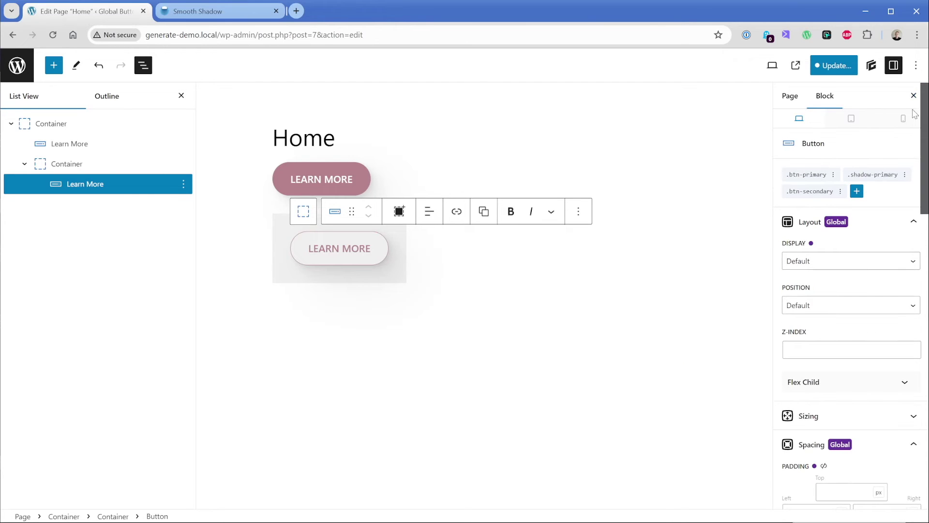
Remove the .shadow-primary style chip from the second LEARN MORE button.
{"action": "left_click", "coordinate": [905, 175]}
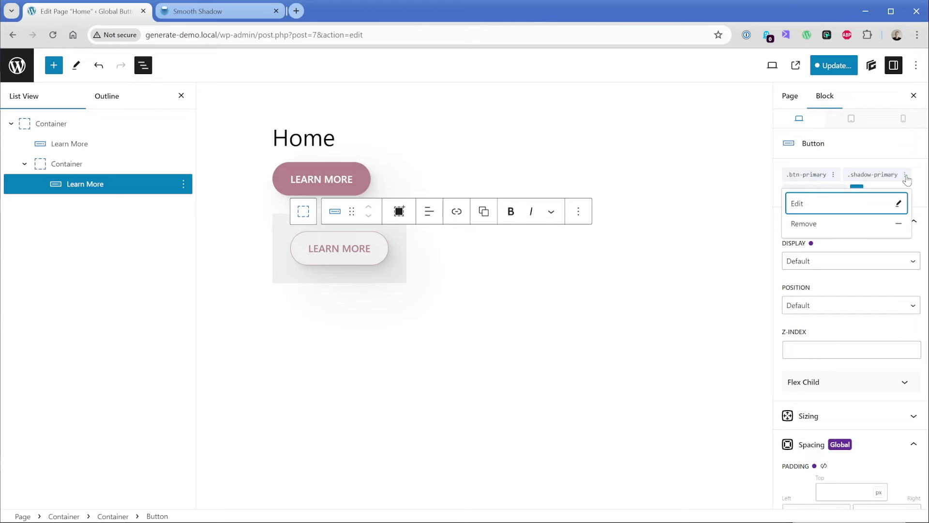
{"action": "left_click", "coordinate": [852, 224]}
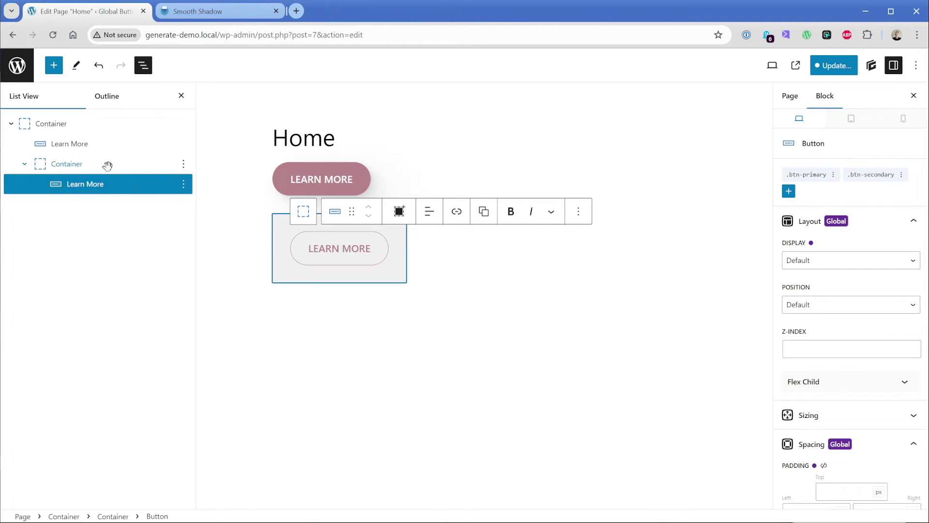
Duplicate the grey inner Container along with its button from List View.
{"action": "left_click", "coordinate": [108, 164]}
{"action": "left_click", "coordinate": [184, 165]}
{"action": "left_click", "coordinate": [199, 211]}
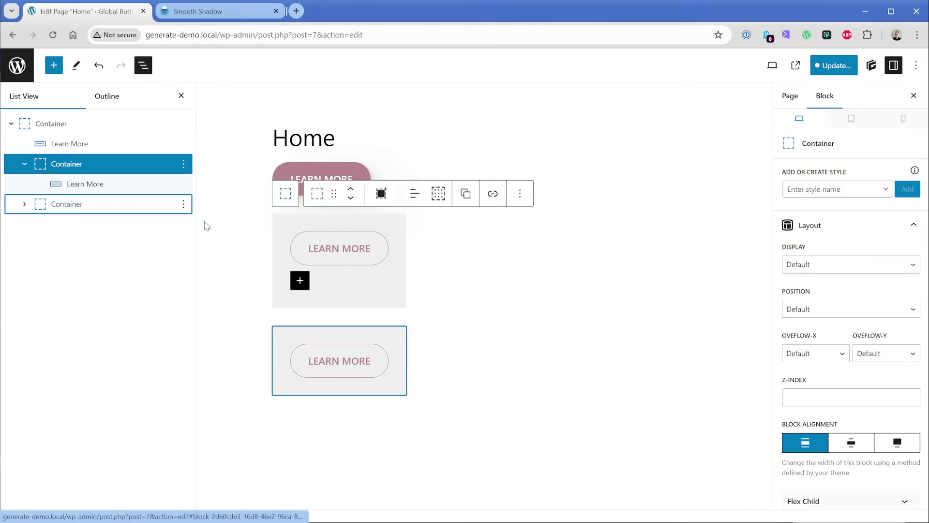
On the copied button, start a new style named btn-link.
{"action": "left_click", "coordinate": [373, 364]}
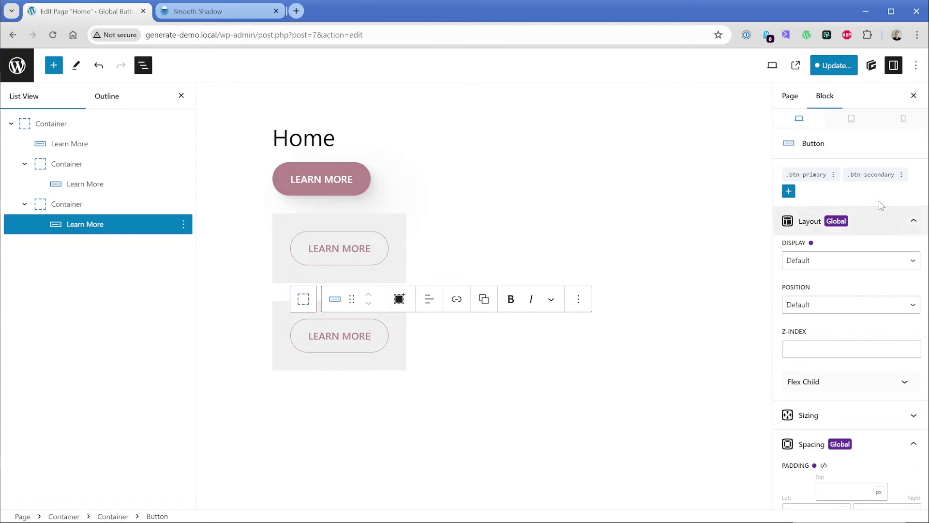
{"action": "left_click", "coordinate": [788, 191]}
{"action": "left_click", "coordinate": [831, 230]}
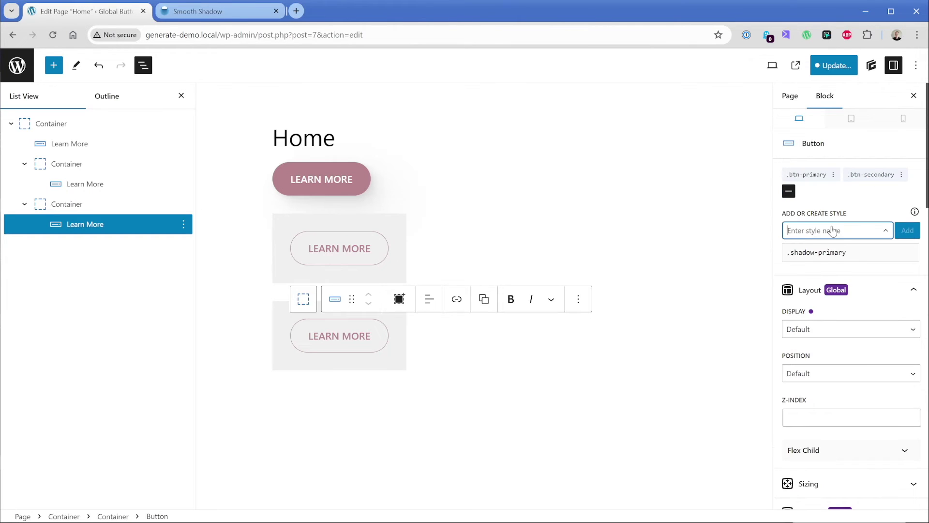
{"action": "type", "text": "btn-link"}
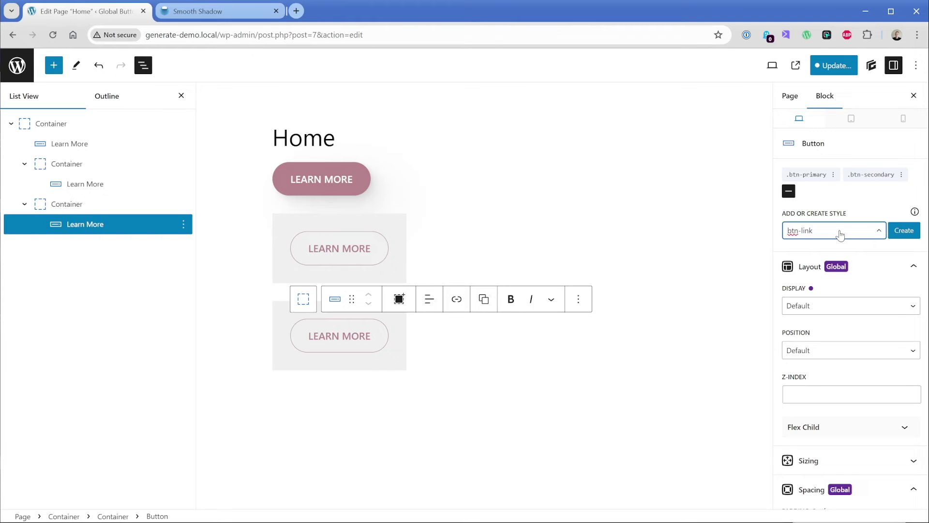
Create a blank .btn-link style with a 1 px global-color-10 border at 0 alpha.
{"action": "left_click", "coordinate": [904, 231]}
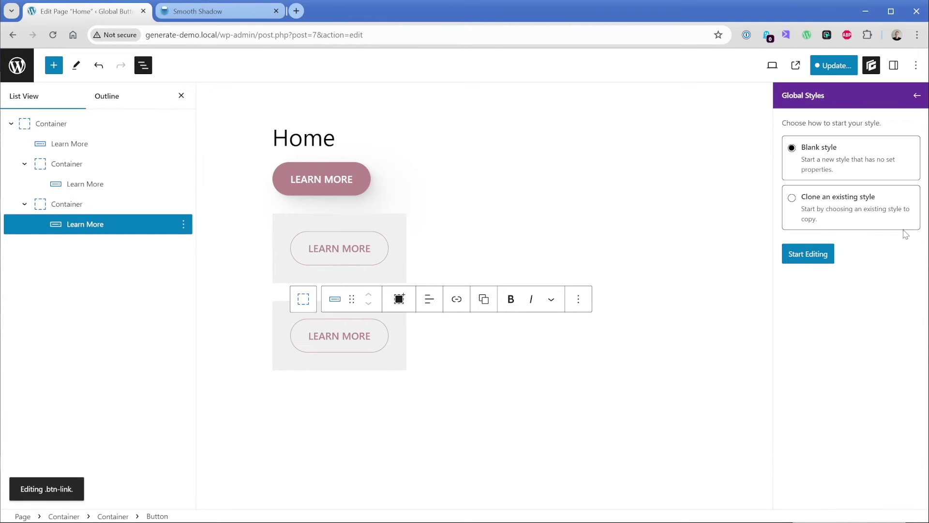
{"action": "left_click", "coordinate": [821, 256]}
{"action": "left_click", "coordinate": [823, 277]}
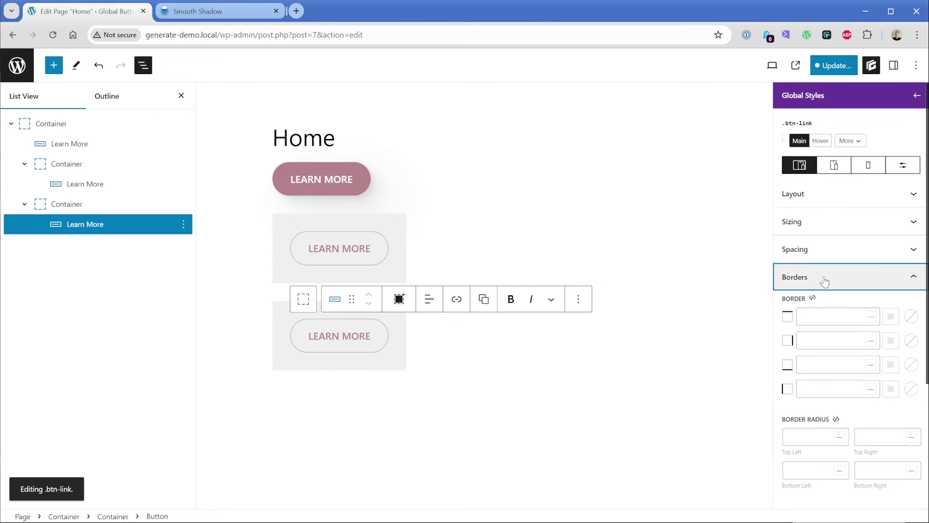
{"action": "type", "text": "1"}
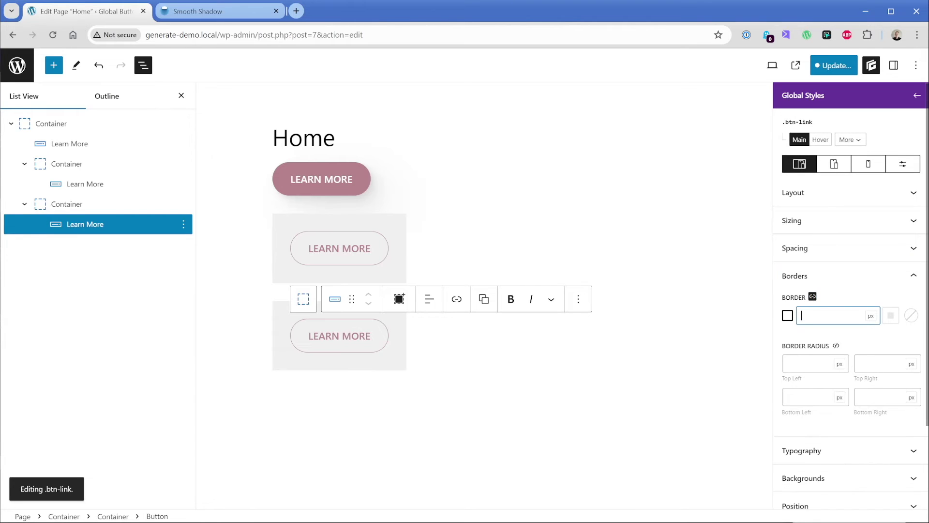
{"action": "left_click", "coordinate": [910, 316]}
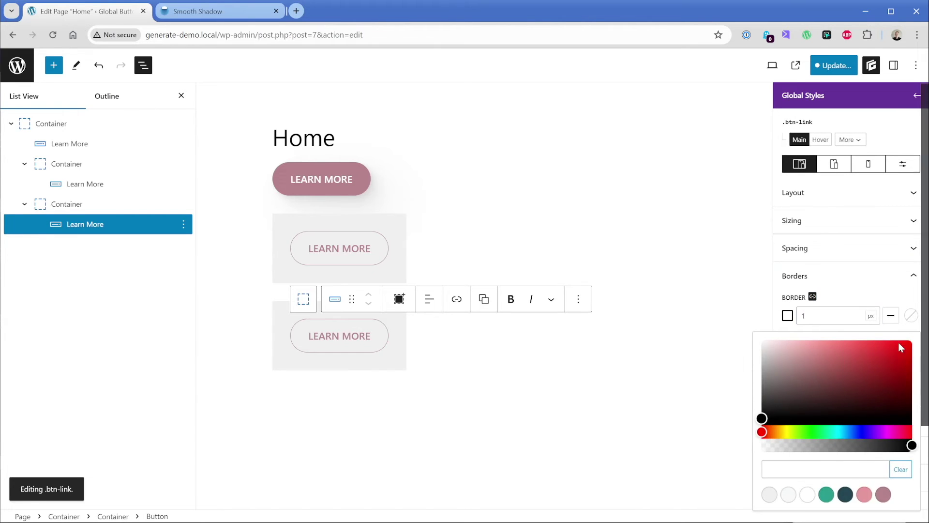
{"action": "left_click", "coordinate": [868, 496]}
{"action": "left_click_drag", "start_coordinate": [851, 445], "coordinate": [714, 454]}
{"action": "left_click", "coordinate": [859, 300]}
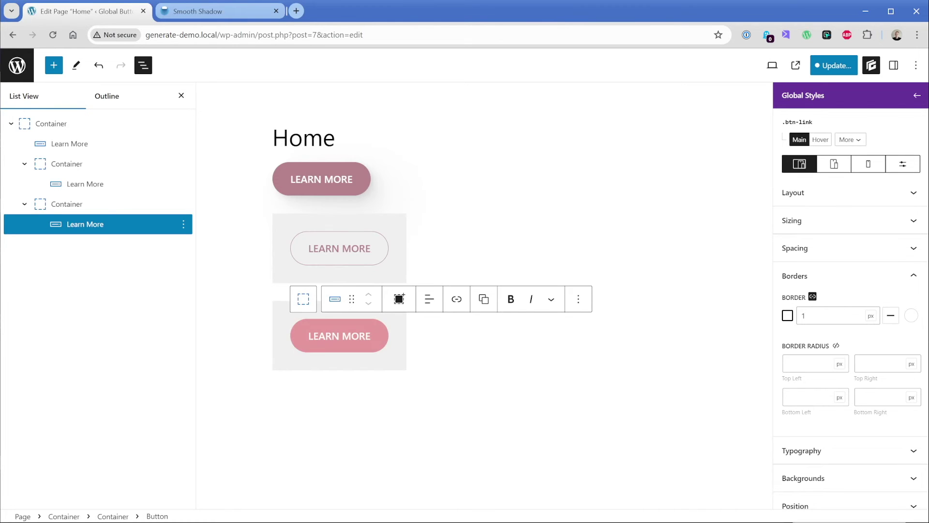
Give the .btn-link hover state a 1 px global-color-9 border.
{"action": "left_click", "coordinate": [821, 140]}
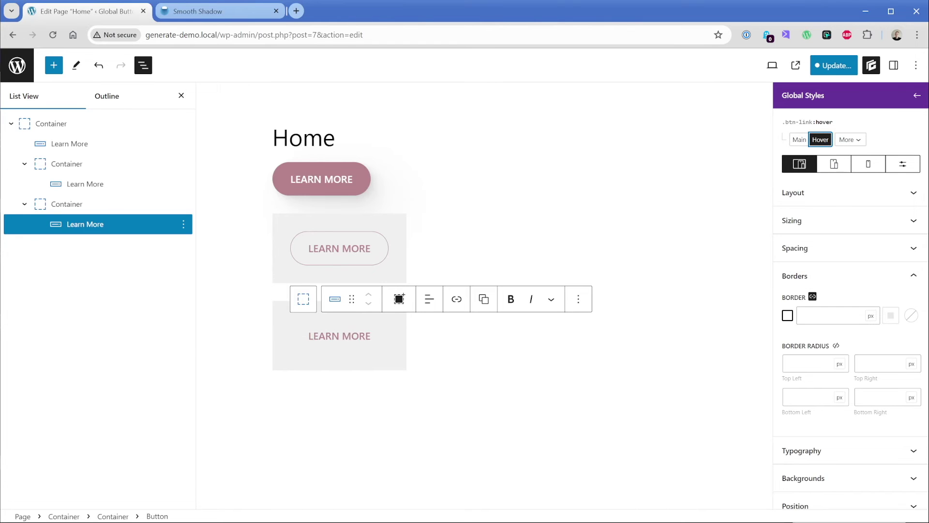
{"action": "left_click", "coordinate": [832, 316]}
{"action": "type", "text": "1"}
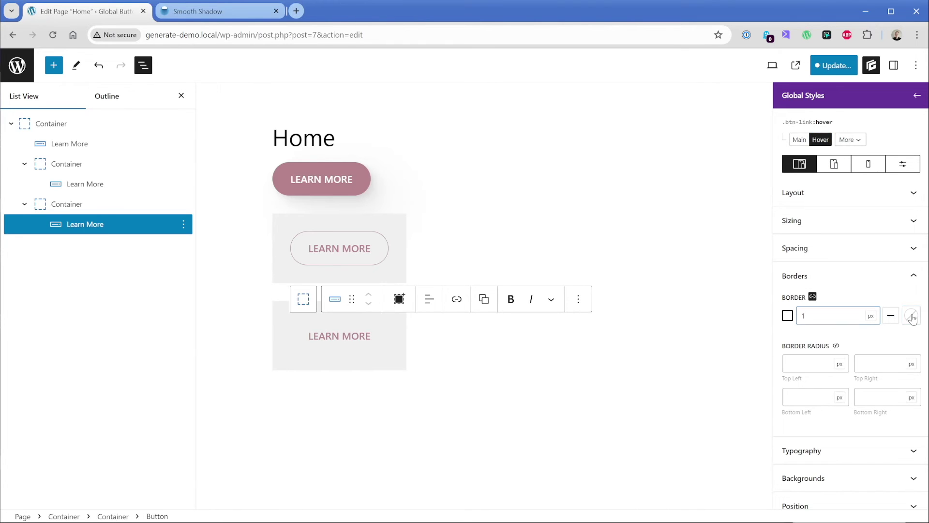
{"action": "left_click", "coordinate": [911, 315]}
{"action": "left_click", "coordinate": [883, 494]}
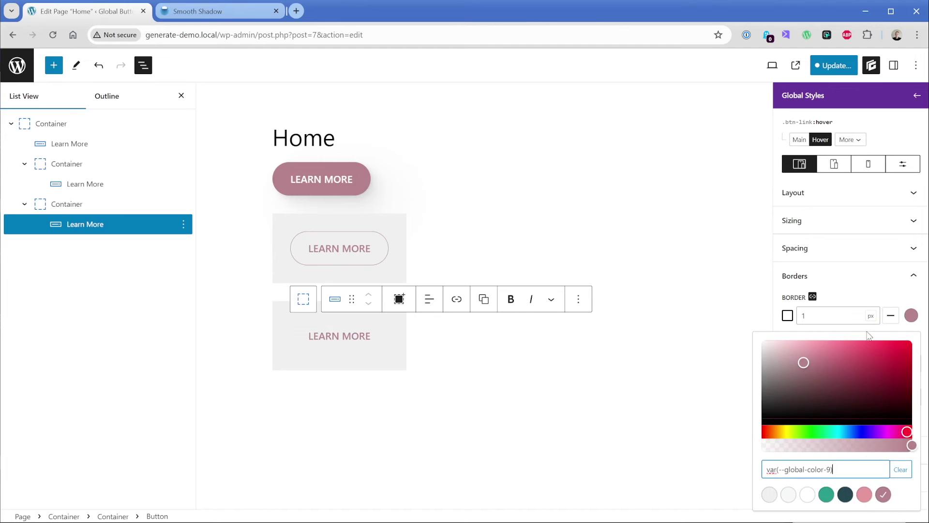
{"action": "left_click", "coordinate": [858, 302]}
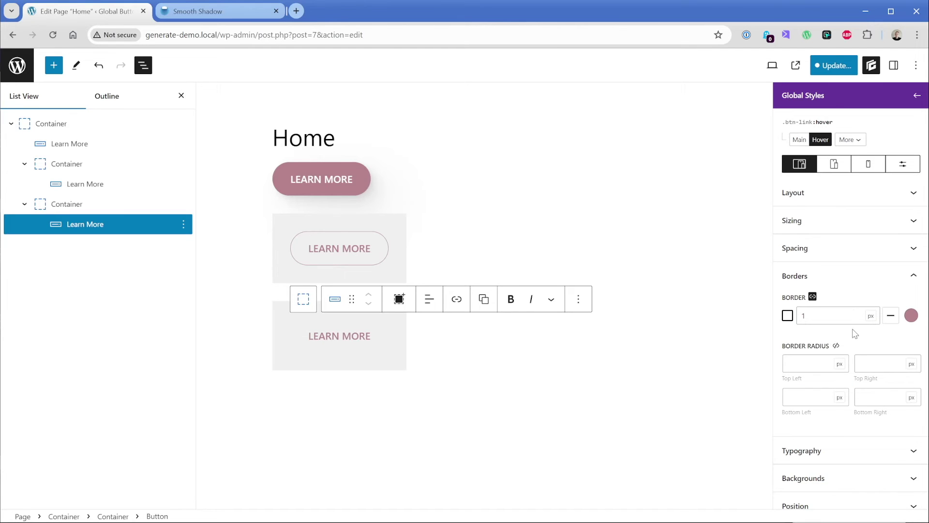
Make the hover background global-color-9 at zero alpha, fully transparent.
{"action": "scroll", "coordinate": [852, 332], "scroll_direction": "down", "scroll_amount": 2}
{"action": "left_click", "coordinate": [840, 372]}
{"action": "scroll", "coordinate": [840, 375], "scroll_direction": "down", "scroll_amount": 1}
{"action": "left_click", "coordinate": [791, 388]}
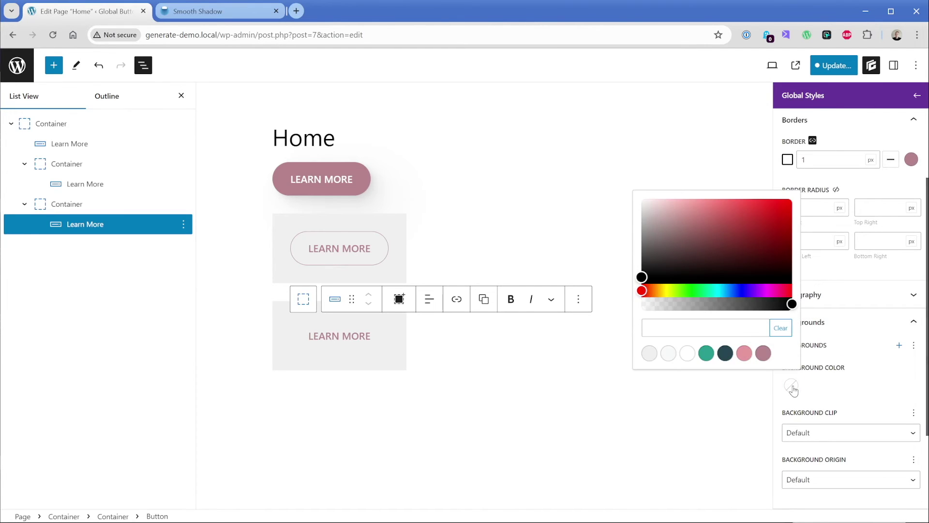
{"action": "left_click", "coordinate": [763, 353]}
{"action": "left_click_drag", "start_coordinate": [721, 312], "coordinate": [634, 312]}
{"action": "left_click", "coordinate": [847, 405]}
Set the .btn-link hover text colour to global-color-9.
{"action": "left_click", "coordinate": [802, 294]}
{"action": "scroll", "coordinate": [819, 305], "scroll_direction": "down", "scroll_amount": 4}
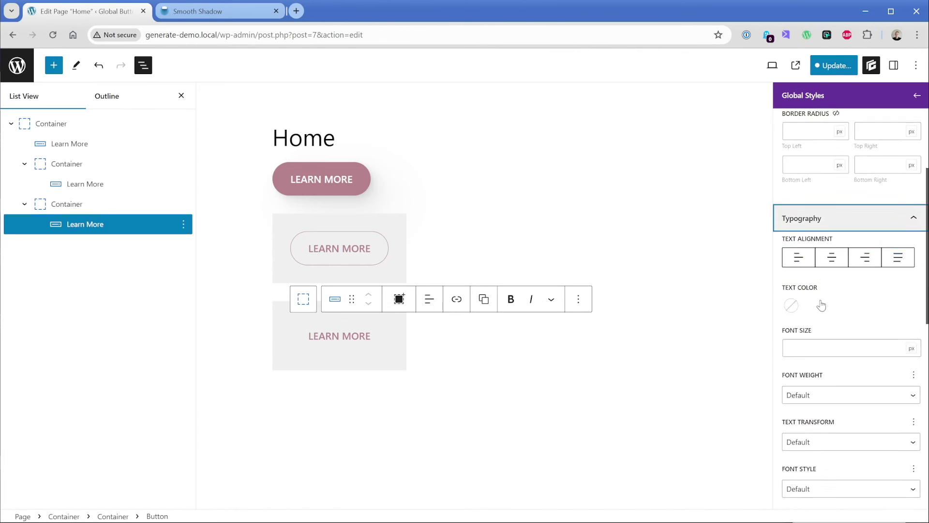
{"action": "left_click", "coordinate": [791, 184]}
{"action": "left_click", "coordinate": [763, 364]}
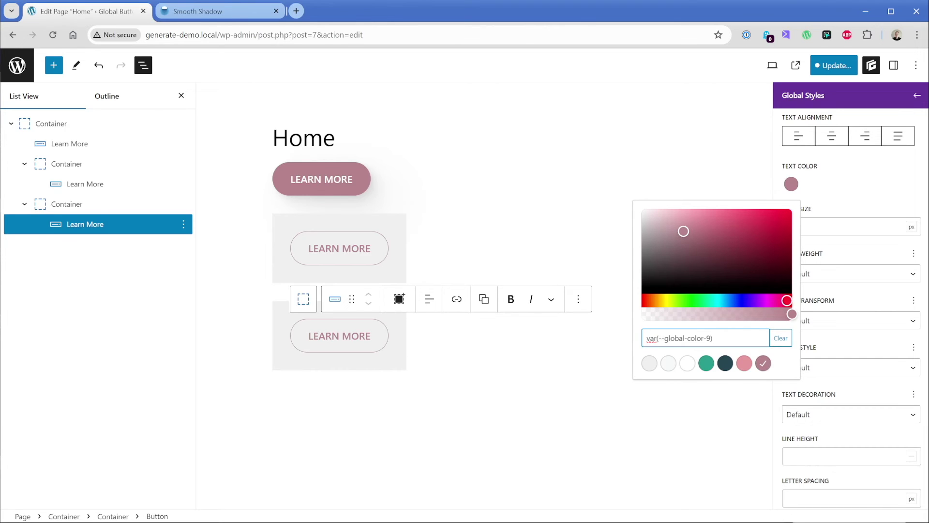
Update and save the page and style changes, then select the second container's button.
{"action": "left_click", "coordinate": [818, 66]}
{"action": "left_click", "coordinate": [817, 66]}
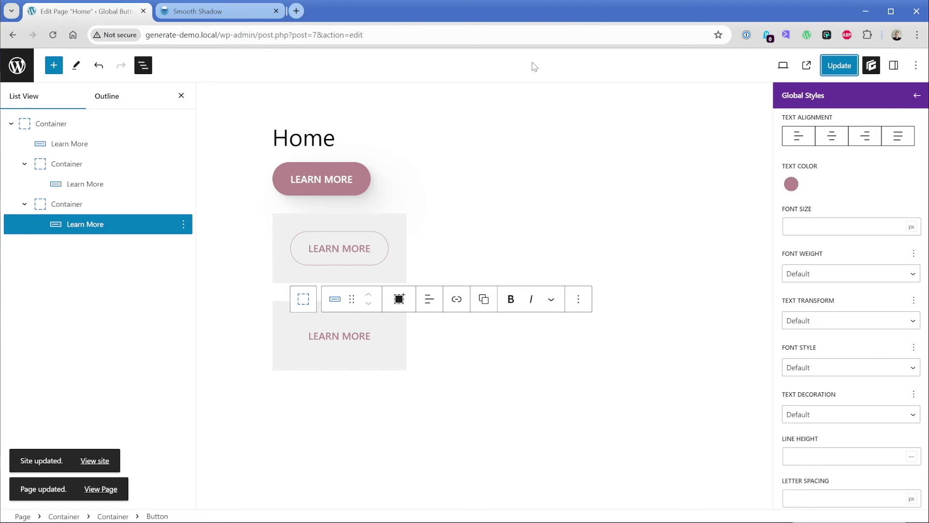
{"action": "left_click", "coordinate": [103, 184]}
{"action": "scroll", "coordinate": [824, 222], "scroll_direction": "up", "scroll_amount": 1}
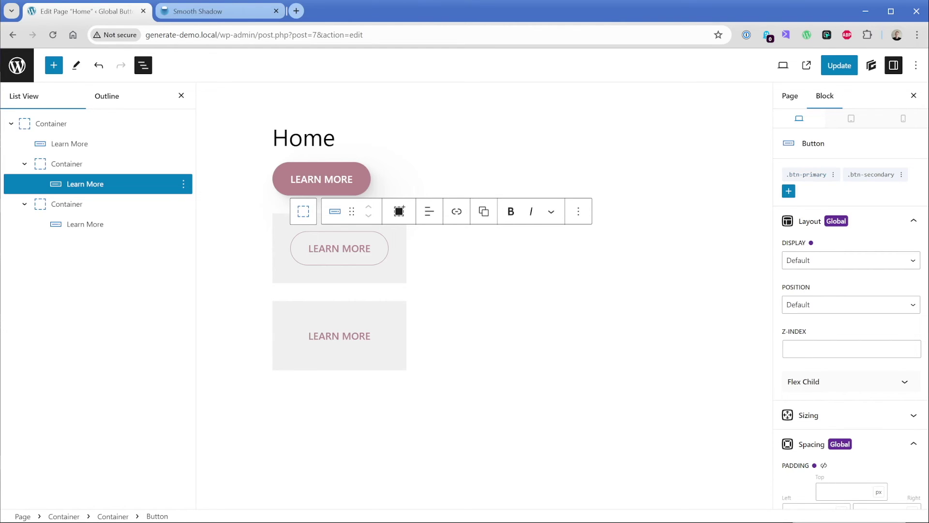
Go from the editor to GenerateBlocks Global Styles and bring up the .btn-primary row's actions menu.
{"action": "left_click", "coordinate": [18, 68]}
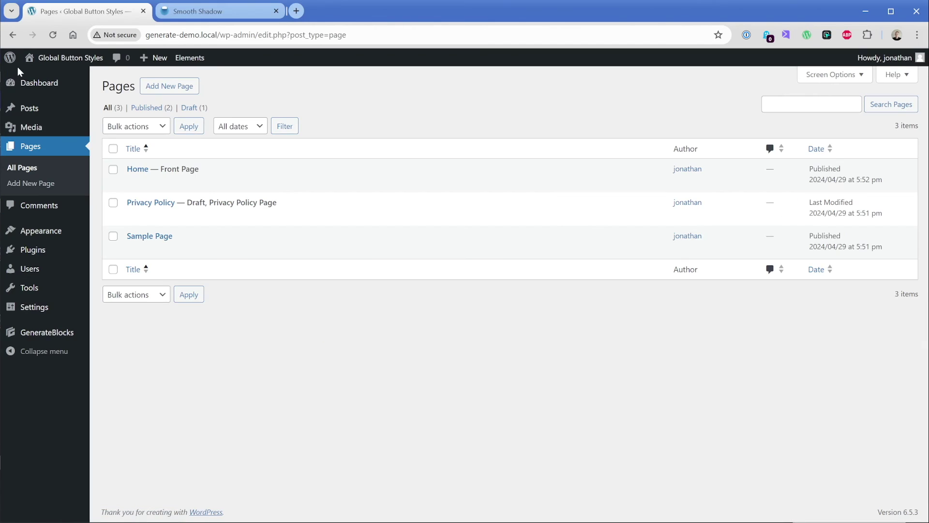
{"action": "mouse_move", "coordinate": [47, 340]}
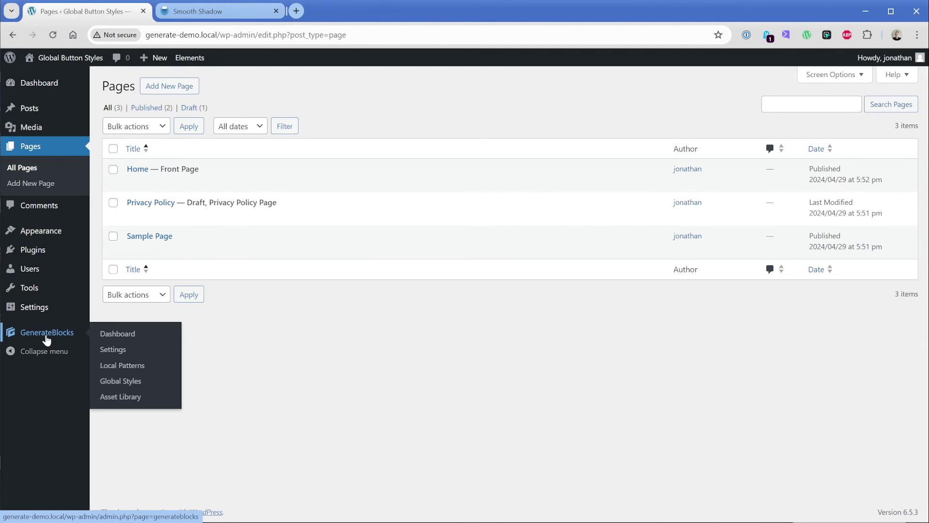
{"action": "left_click", "coordinate": [116, 380]}
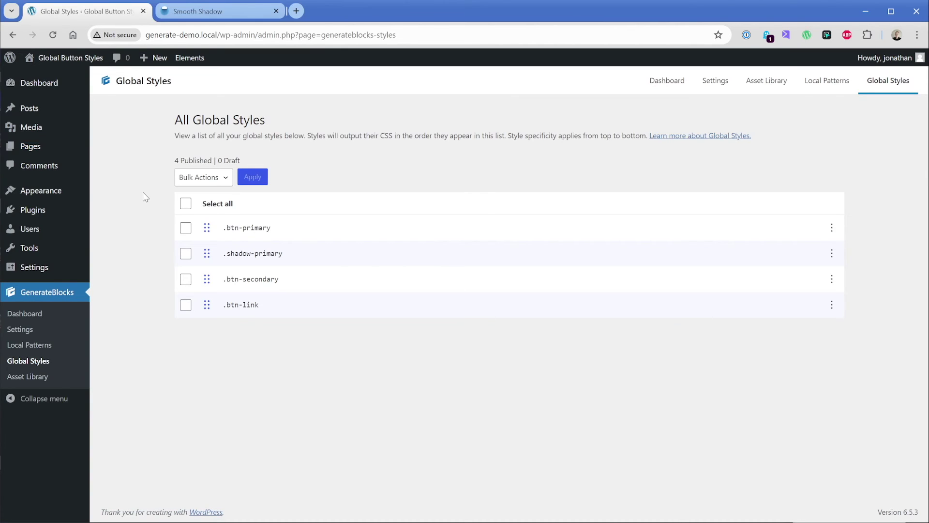
{"action": "left_click", "coordinate": [832, 228]}
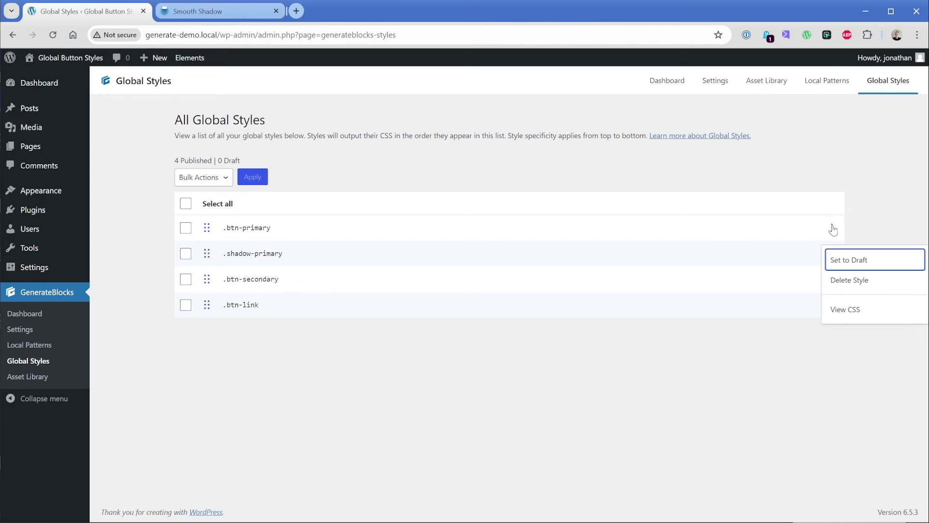
{"action": "left_click", "coordinate": [847, 310]}
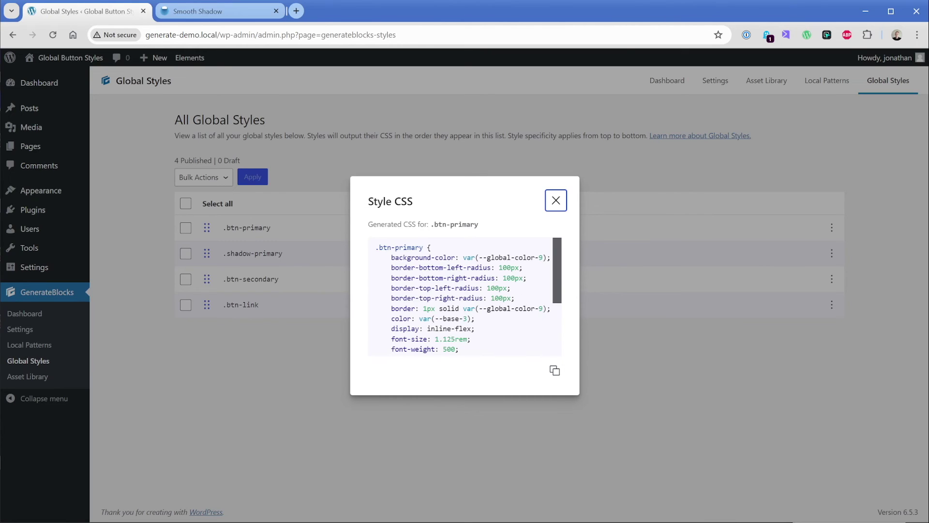
{"action": "scroll", "coordinate": [498, 324], "scroll_direction": "down", "scroll_amount": 1}
{"action": "scroll", "coordinate": [512, 300], "scroll_direction": "down", "scroll_amount": 1}
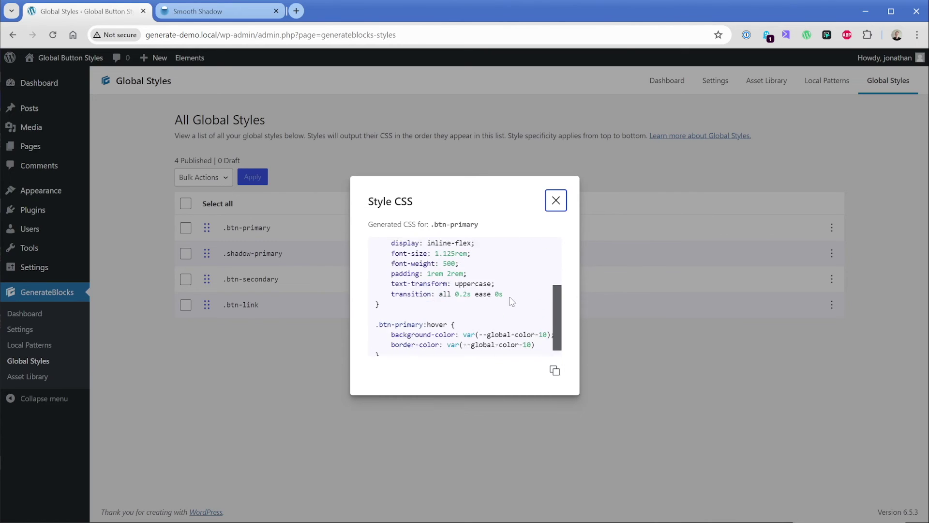
{"action": "left_click_drag", "start_coordinate": [375, 325], "coordinate": [543, 338]}
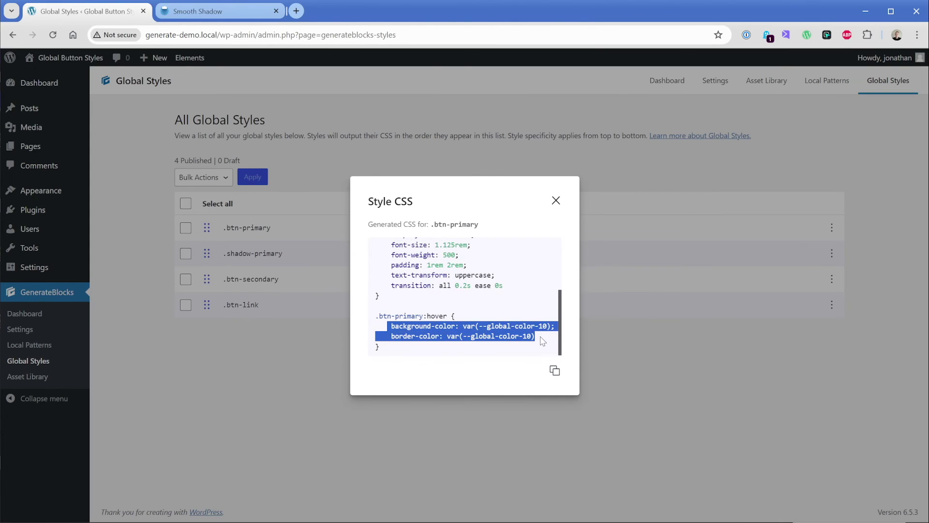
{"action": "left_click", "coordinate": [543, 338]}
{"action": "left_click", "coordinate": [556, 201]}
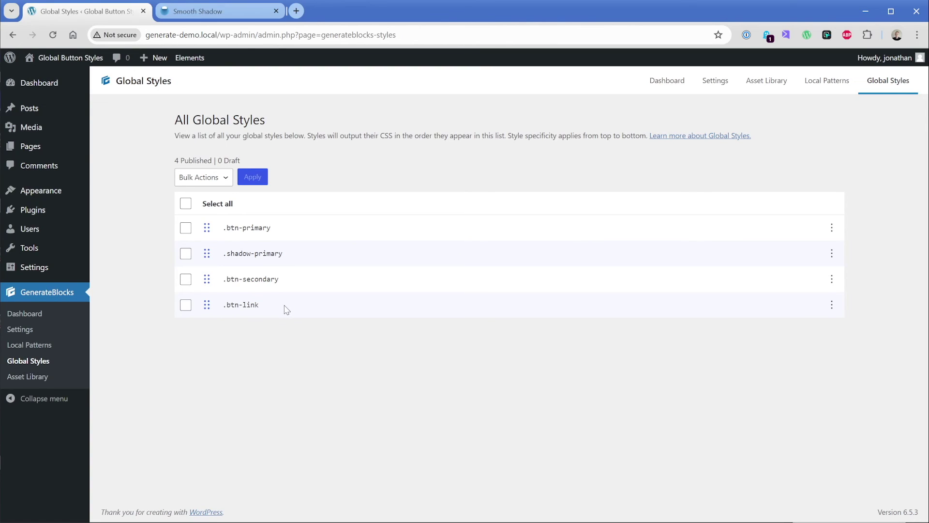
Reorder Global Styles to .btn-primary, .btn-secondary, .shadow-primary, .btn-link and save the order.
{"action": "left_click_drag", "start_coordinate": [222, 305], "coordinate": [260, 304]}
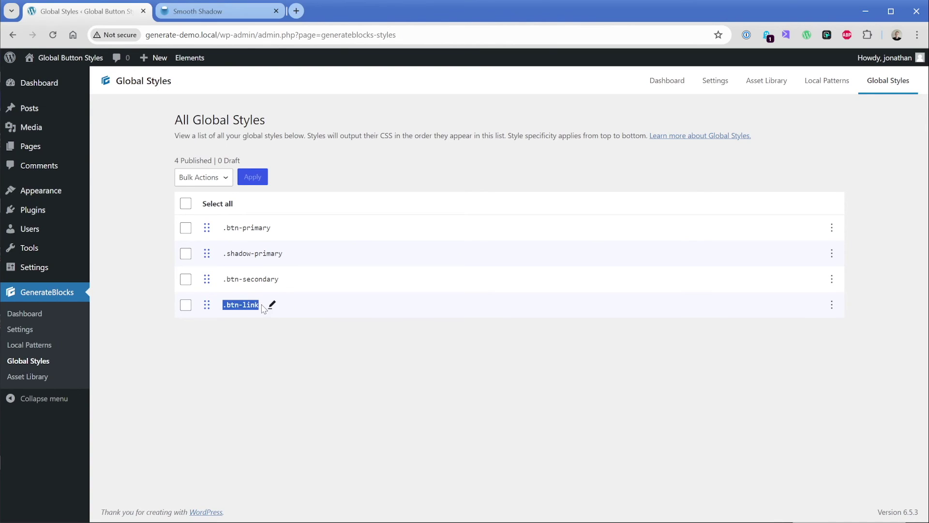
{"action": "left_click_drag", "start_coordinate": [223, 279], "coordinate": [283, 283]}
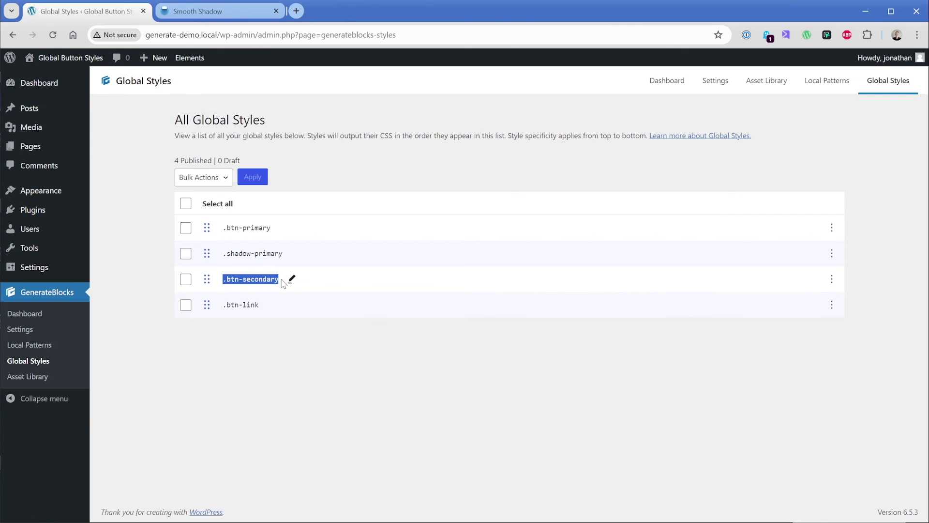
{"action": "left_click_drag", "start_coordinate": [222, 305], "coordinate": [260, 305]}
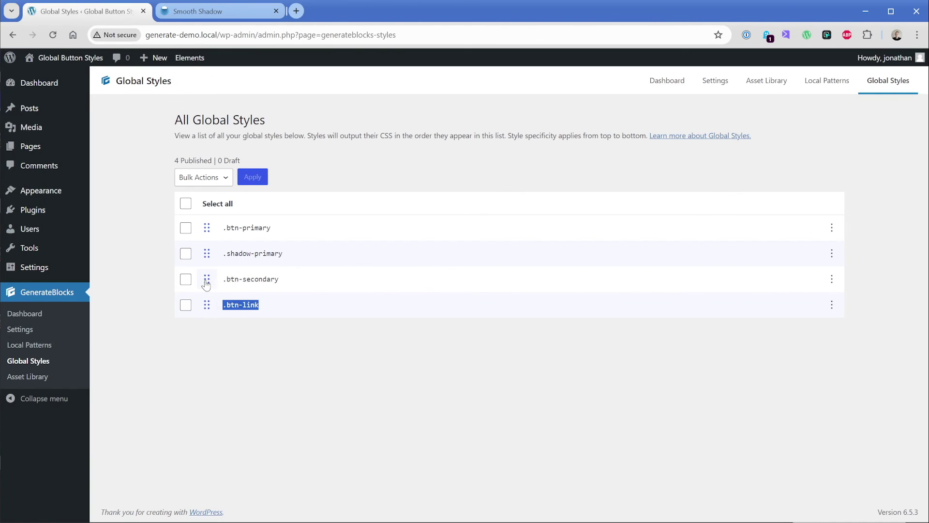
{"action": "left_click_drag", "start_coordinate": [206, 285], "coordinate": [211, 226]}
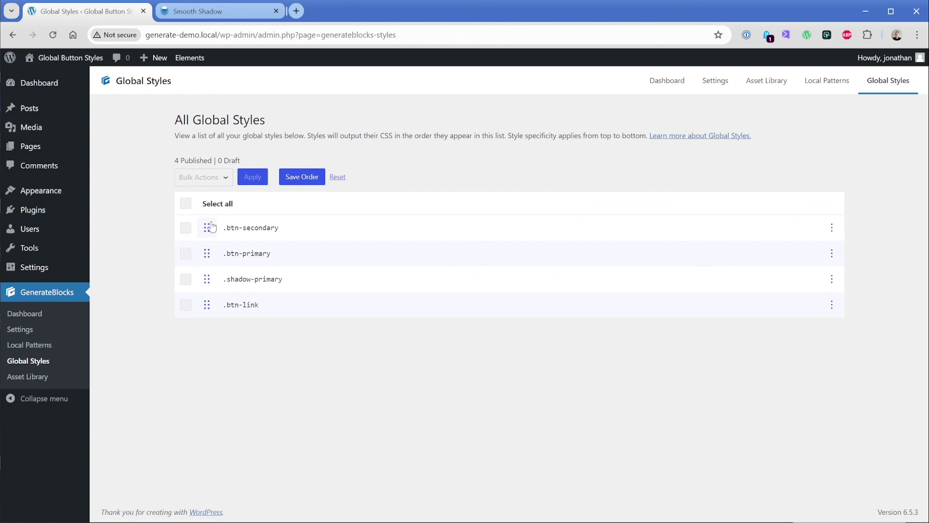
{"action": "left_click_drag", "start_coordinate": [224, 228], "coordinate": [277, 228]}
{"action": "left_click", "coordinate": [282, 231]}
{"action": "left_click_drag", "start_coordinate": [207, 227], "coordinate": [207, 253]}
{"action": "left_click", "coordinate": [319, 176]}
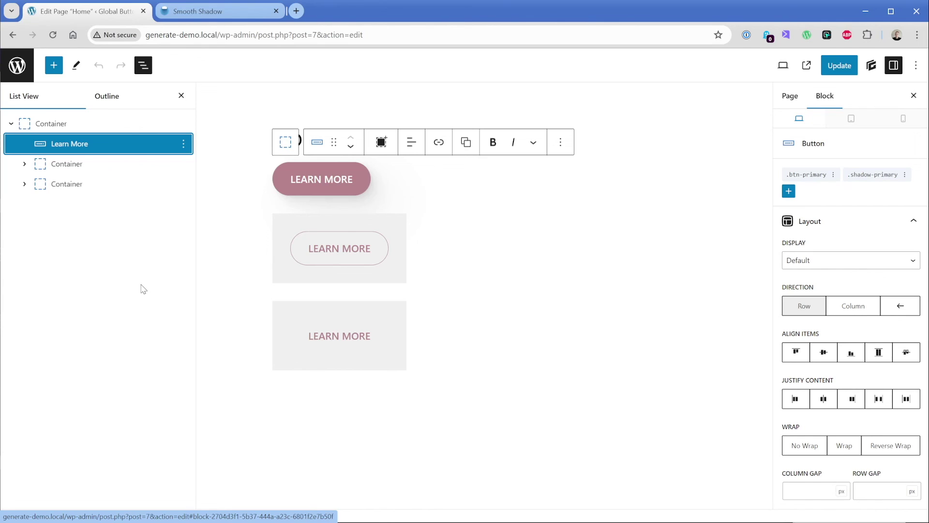
Set .btn-primary left and right padding to 4 rem, leaving top and bottom at 1rem.
{"action": "left_click", "coordinate": [807, 175]}
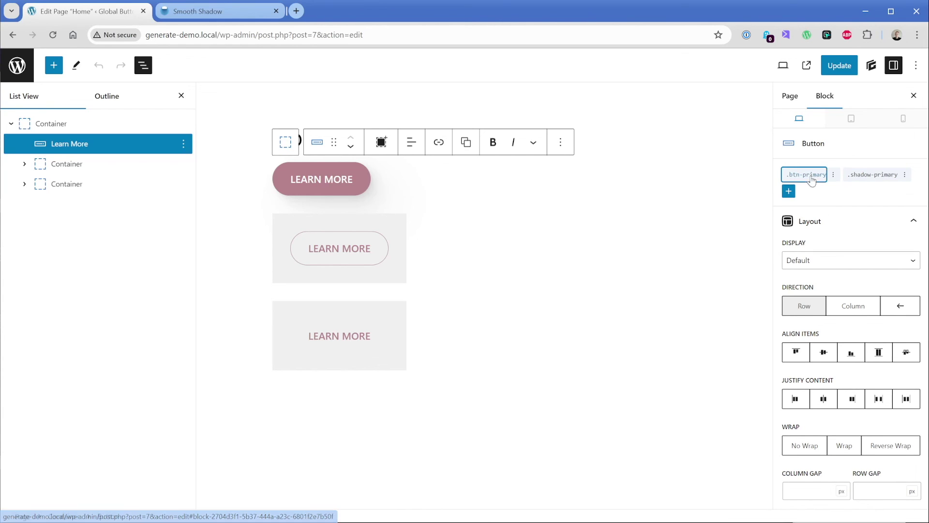
{"action": "left_click", "coordinate": [819, 249]}
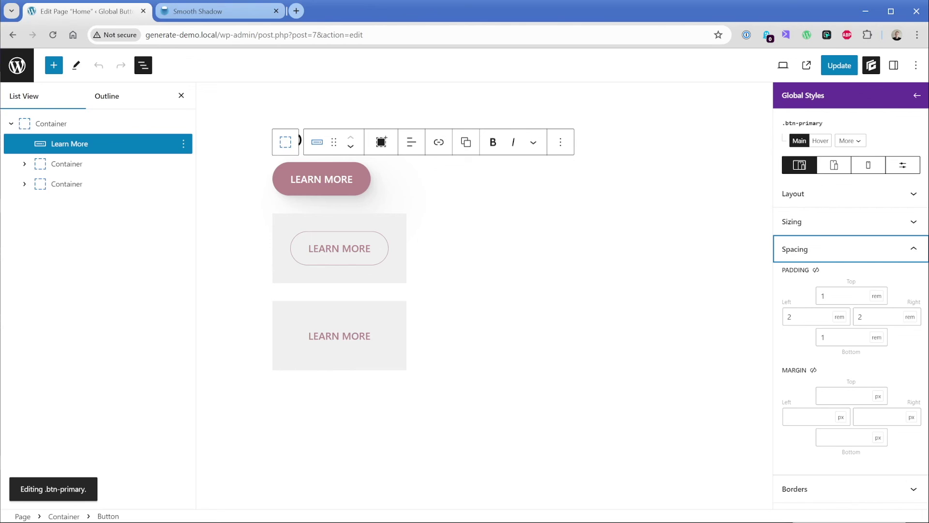
{"action": "double_click", "coordinate": [790, 317]}
{"action": "type", "text": "4"}
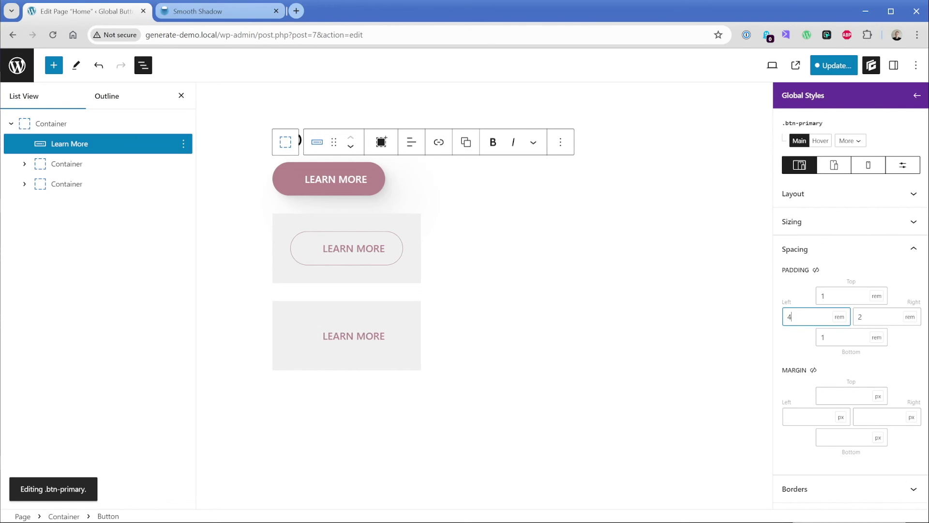
{"action": "key", "text": "Tab"}
{"action": "type", "text": "4"}
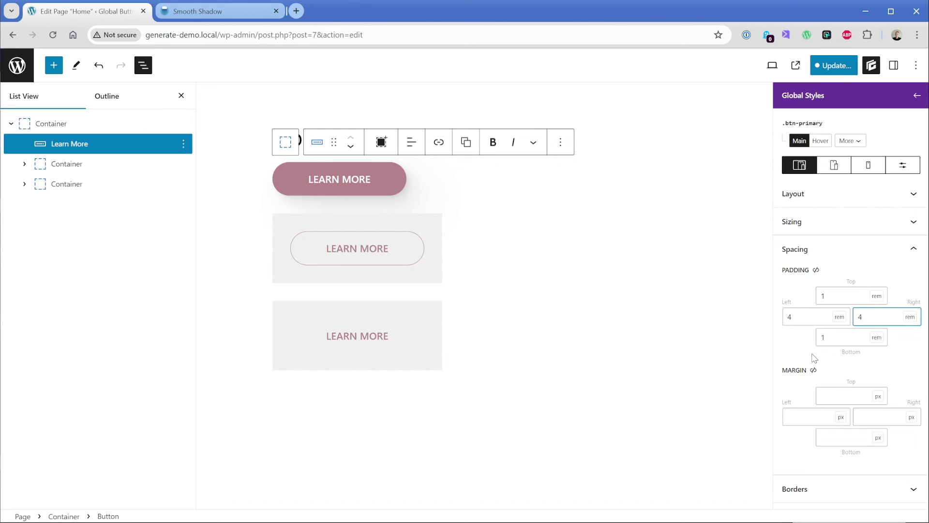
{"action": "left_click", "coordinate": [815, 358]}
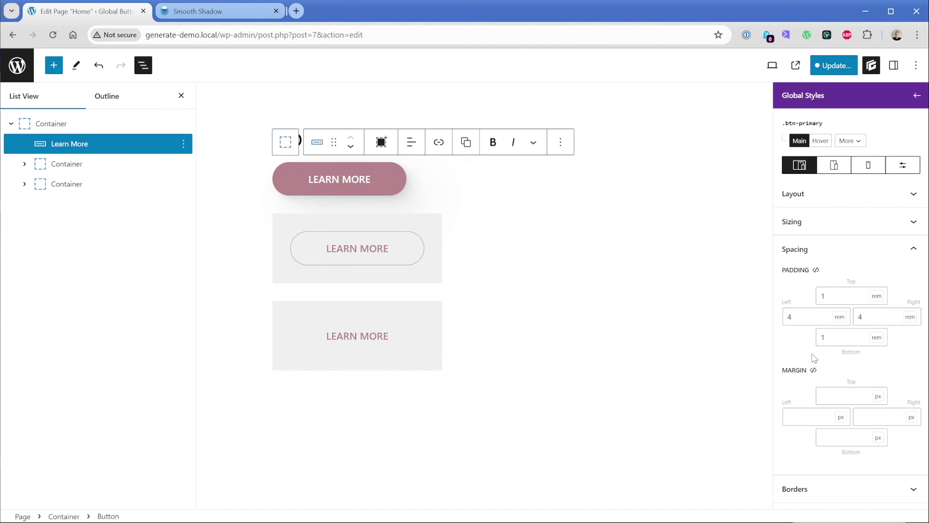